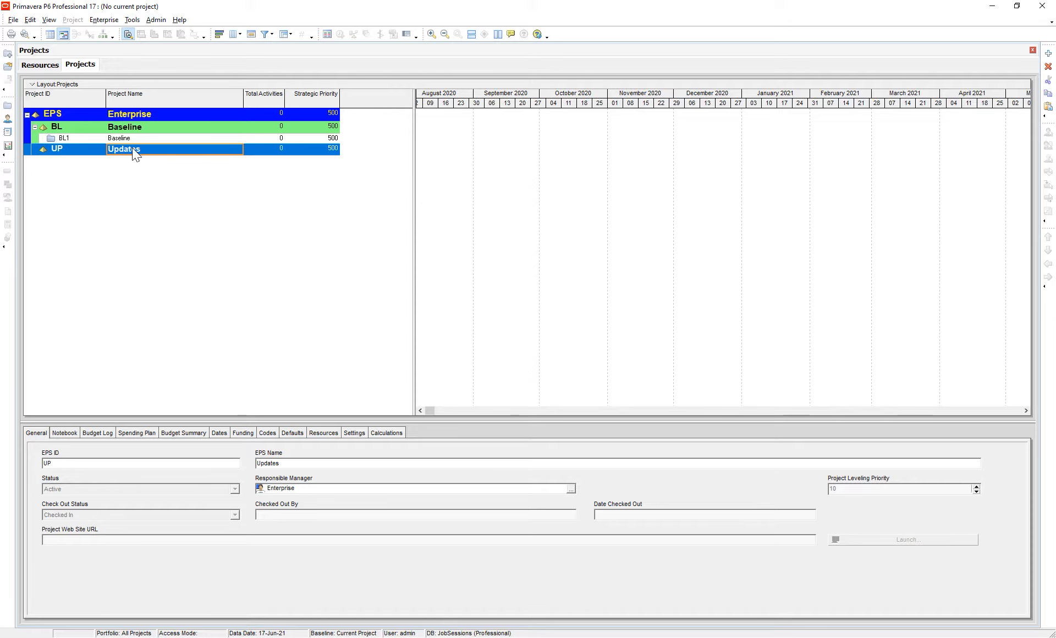
- Paste the copied Baseline project into the Updates EPS node, accepting the selected project, WBS and activity copy options
right_click(130, 158)
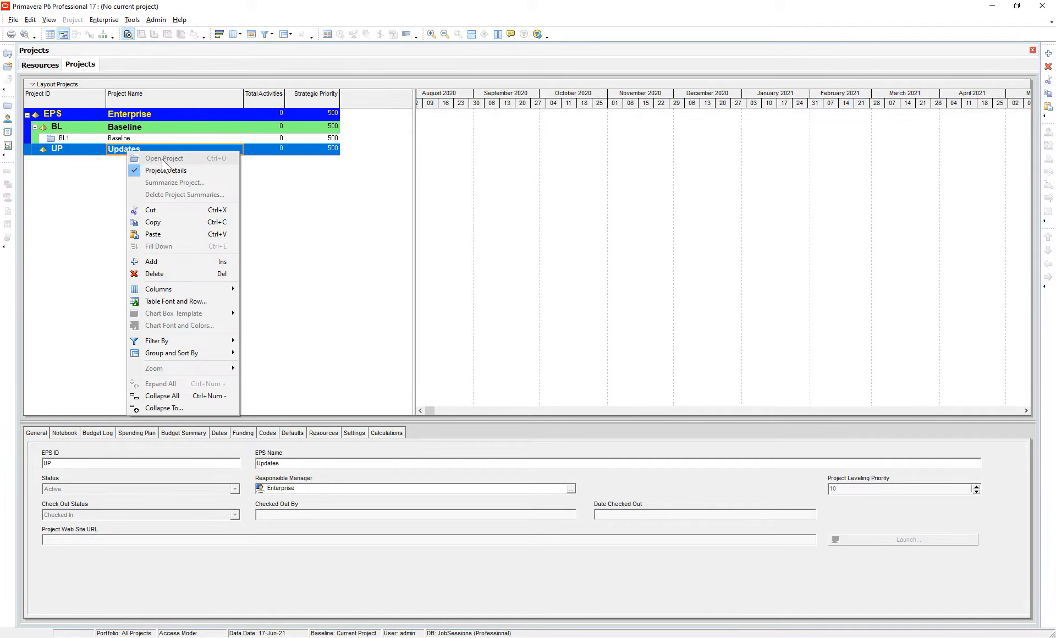
click(174, 235)
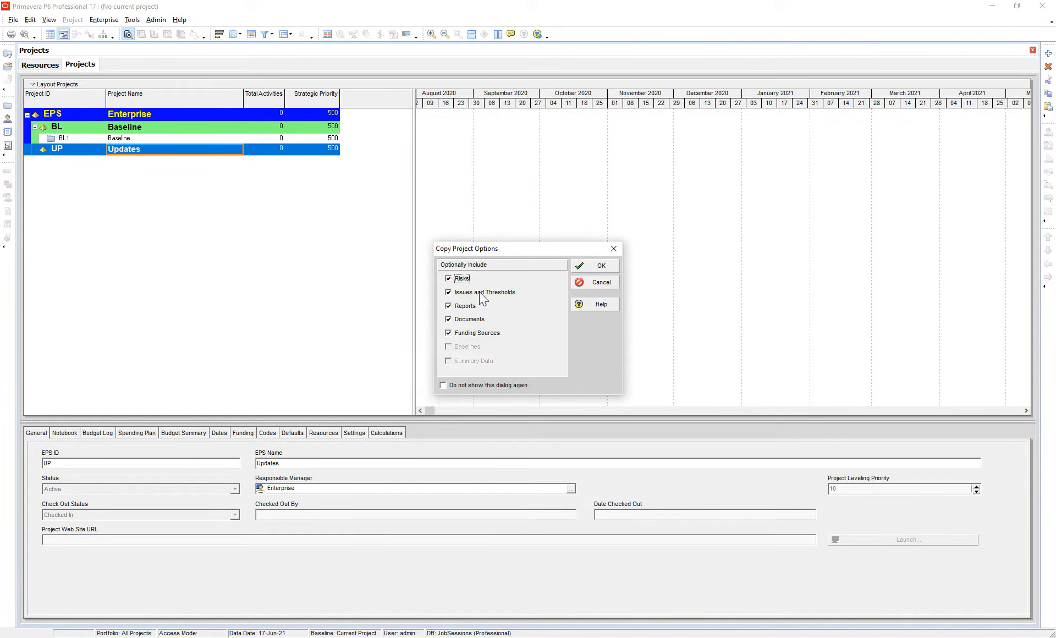
drag(476, 249, 178, 154)
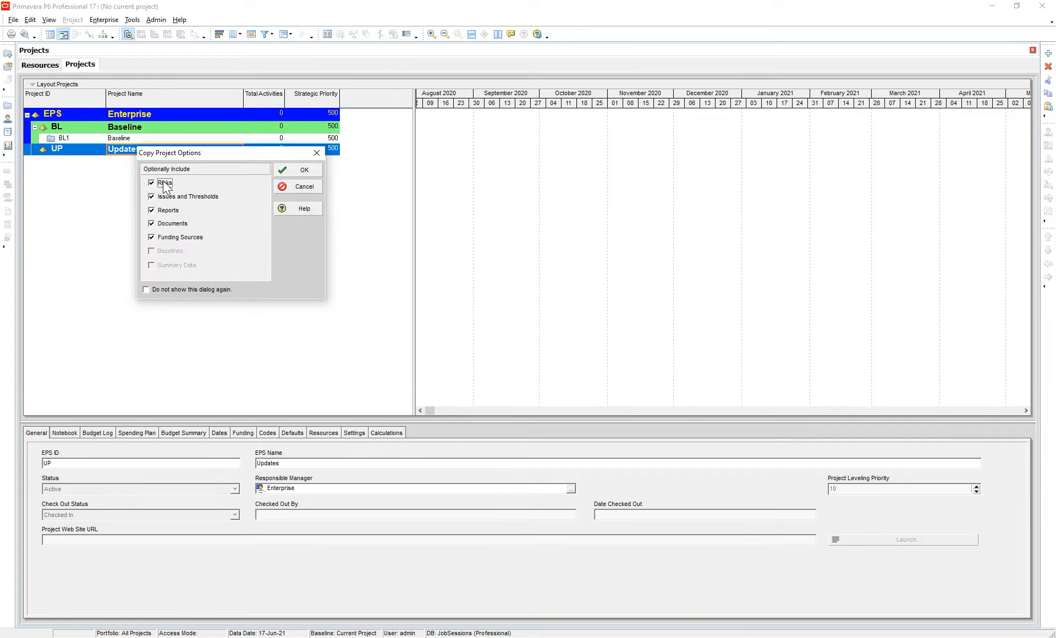
click(300, 170)
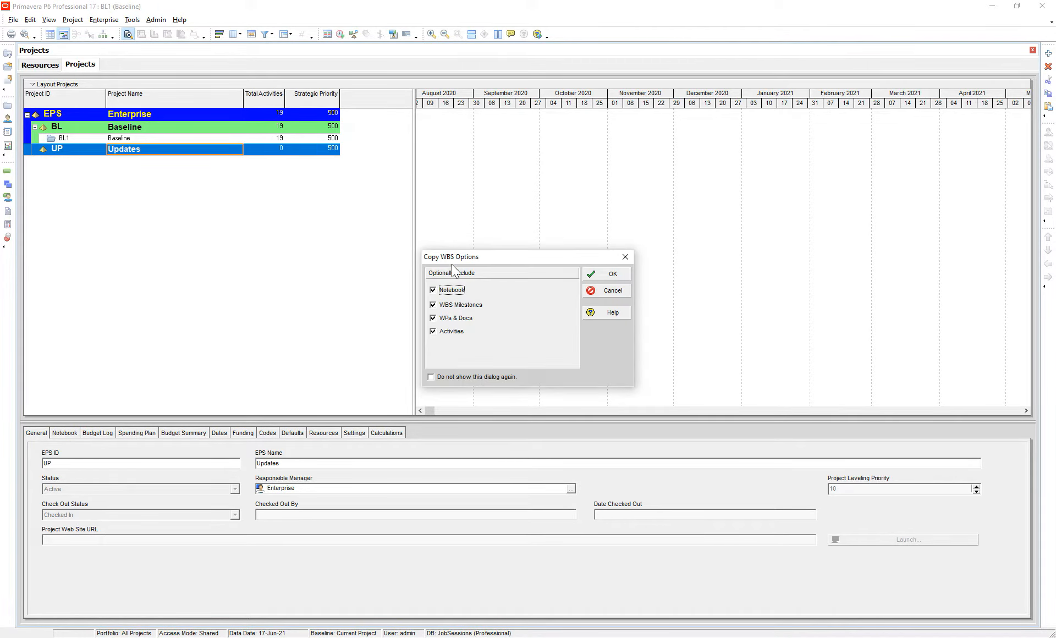
click(605, 275)
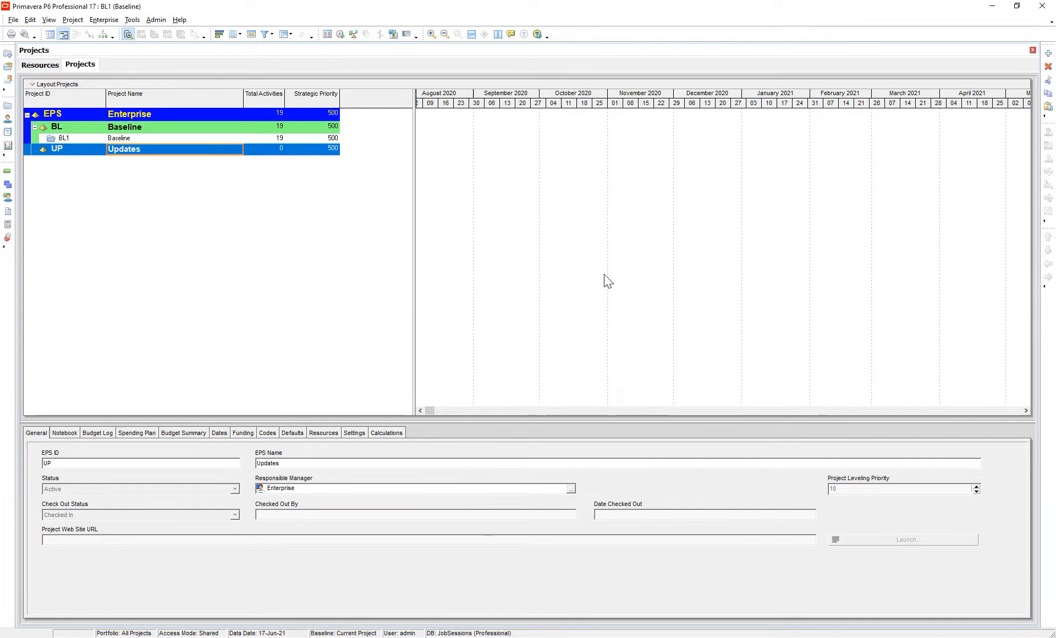
click(651, 269)
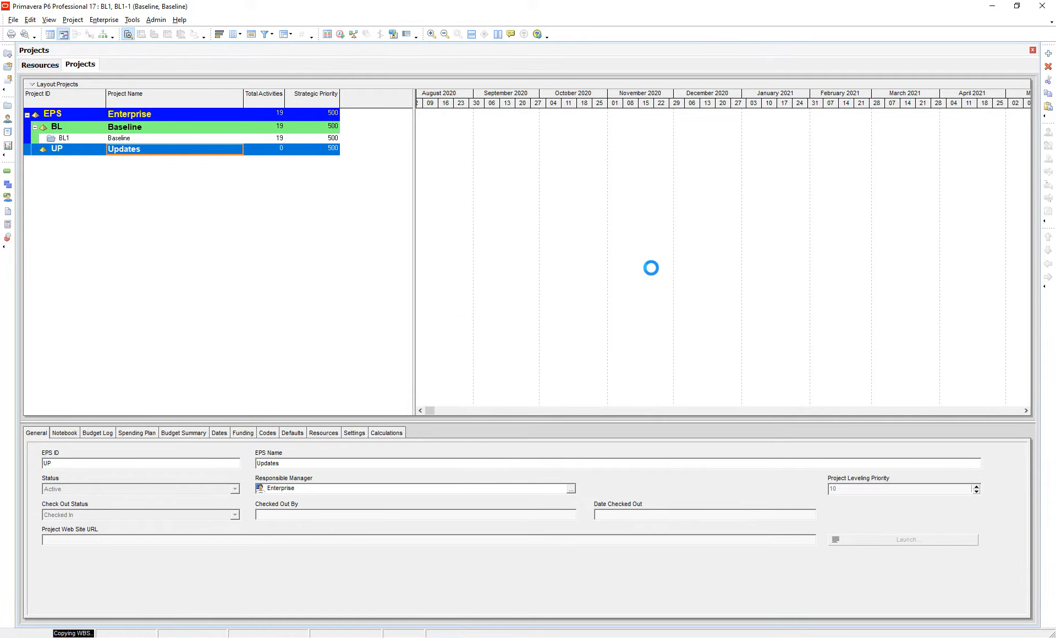
- Set the pasted project's ID to UP1 and its name to "Update # 01"
click(83, 161)
text(U)
key(Tab)
text(Up)
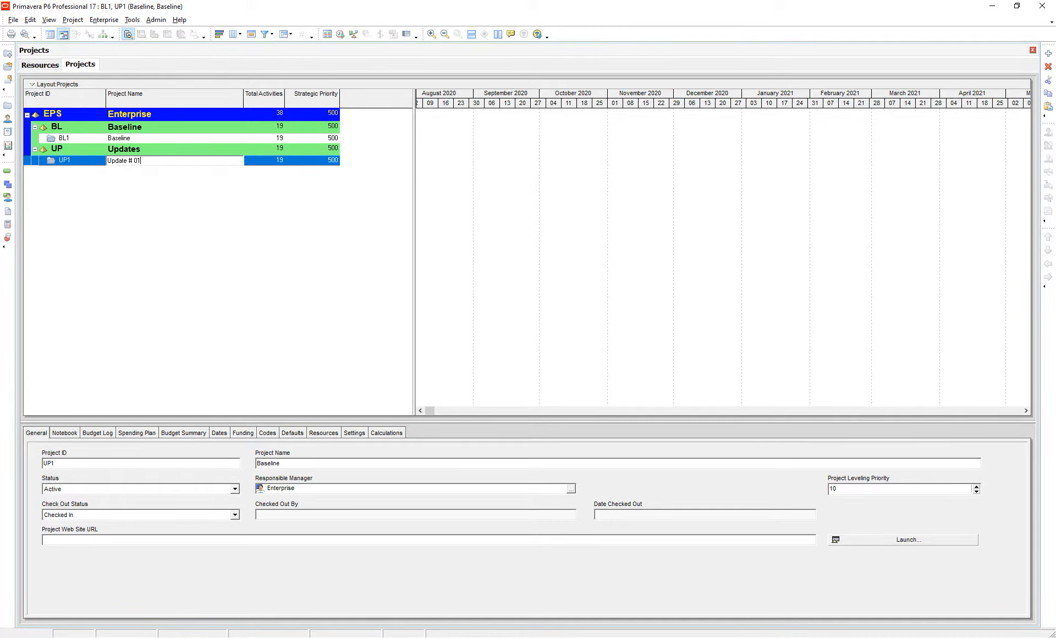
key(Return)
- Open the Update # 01 project and position its Gantt timescale around the June 2021 start
right_click(83, 161)
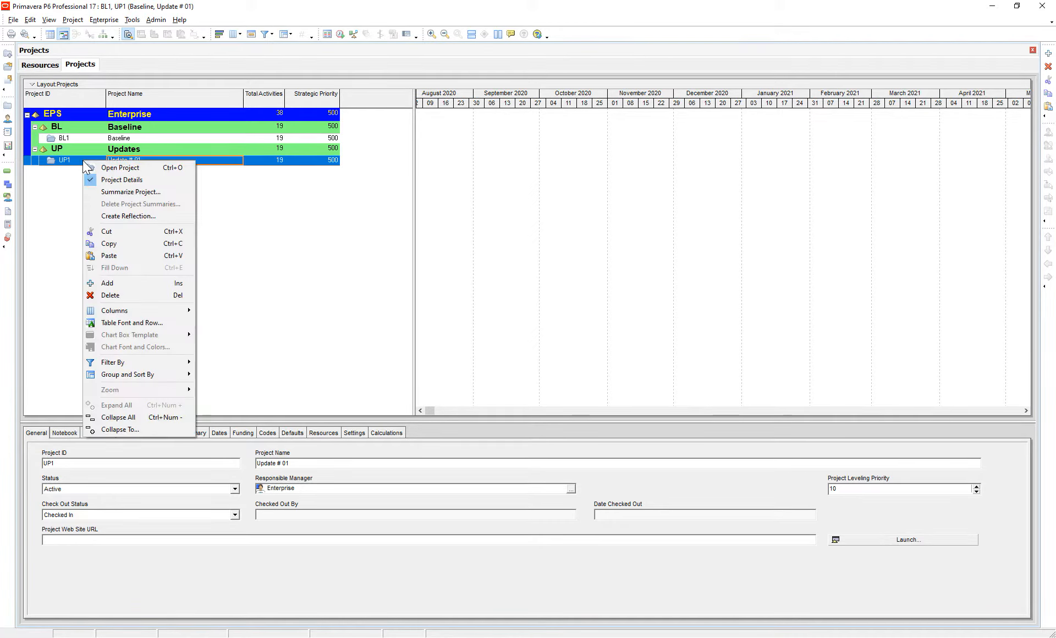
click(124, 168)
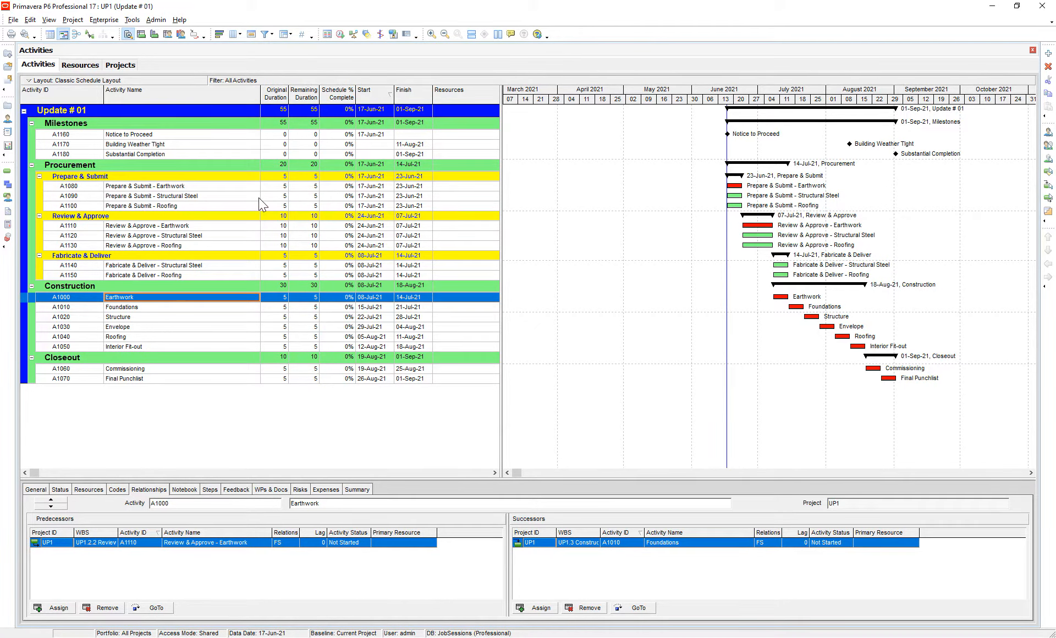
drag(709, 99, 490, 120)
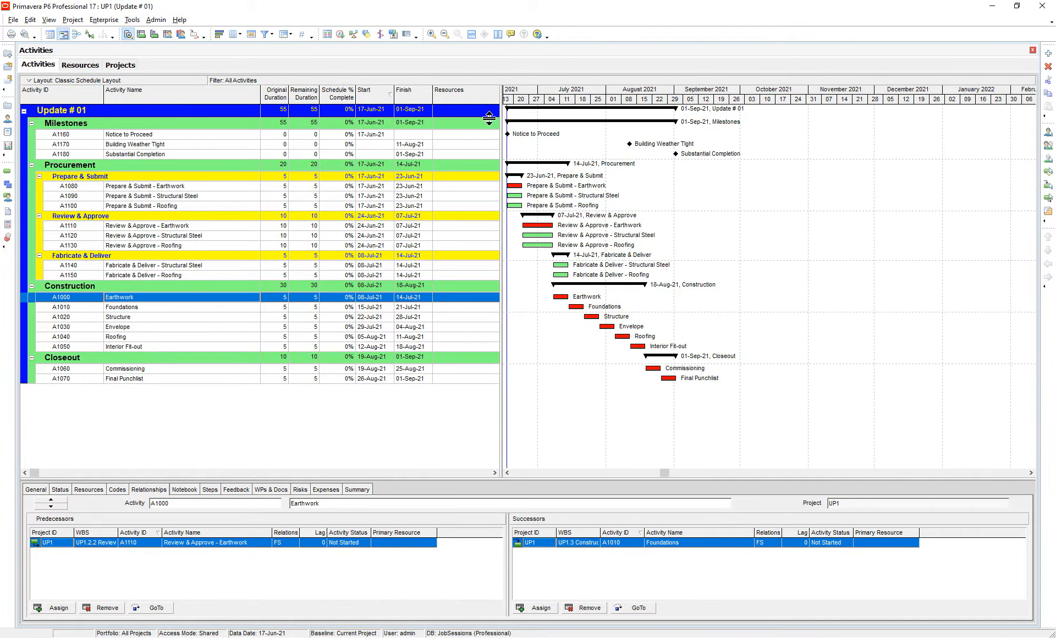
drag(545, 96, 583, 98)
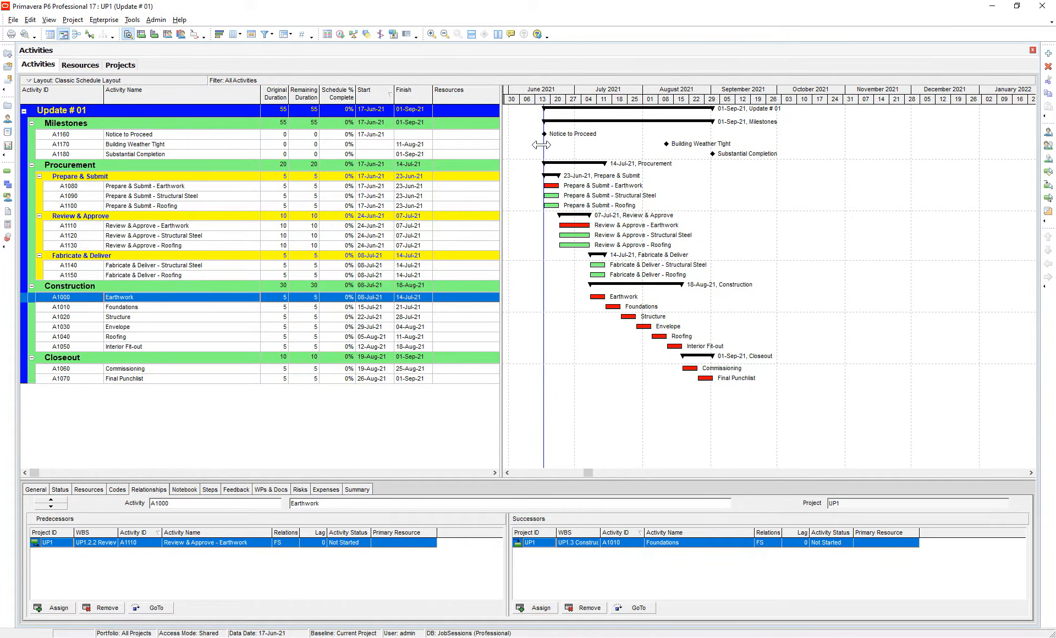
- Spotlight progress through 01-Jul-21 and apply Update Progress to all highlighted activities with remaining durations always recalculated
mouse_move(542, 145)
mouse_down()
mouse_move(572, 146)
mouse_move(542, 147)
mouse_up()
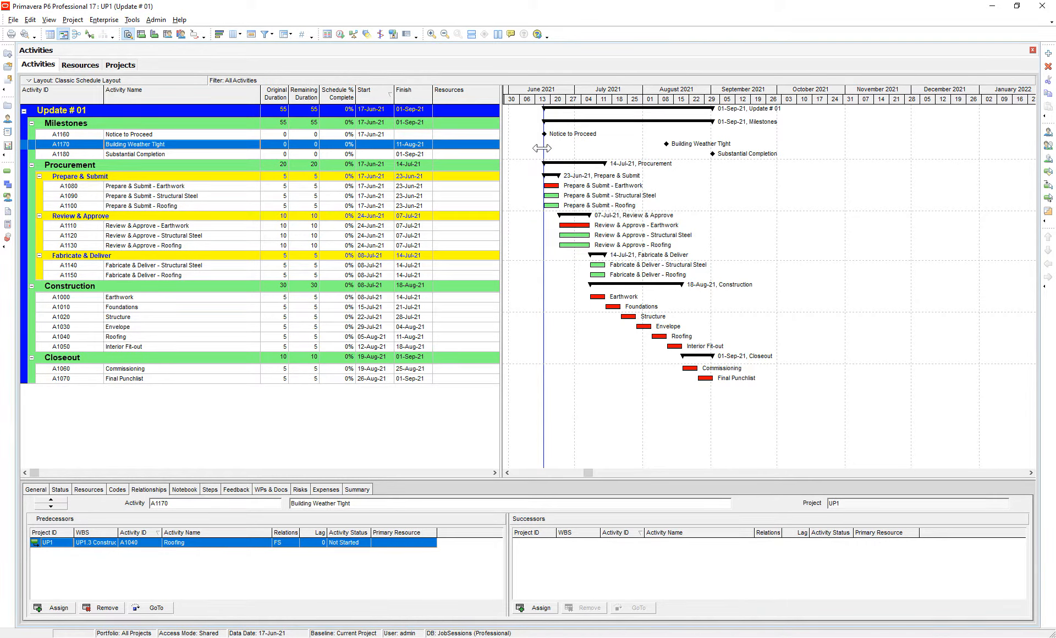
drag(541, 148, 573, 147)
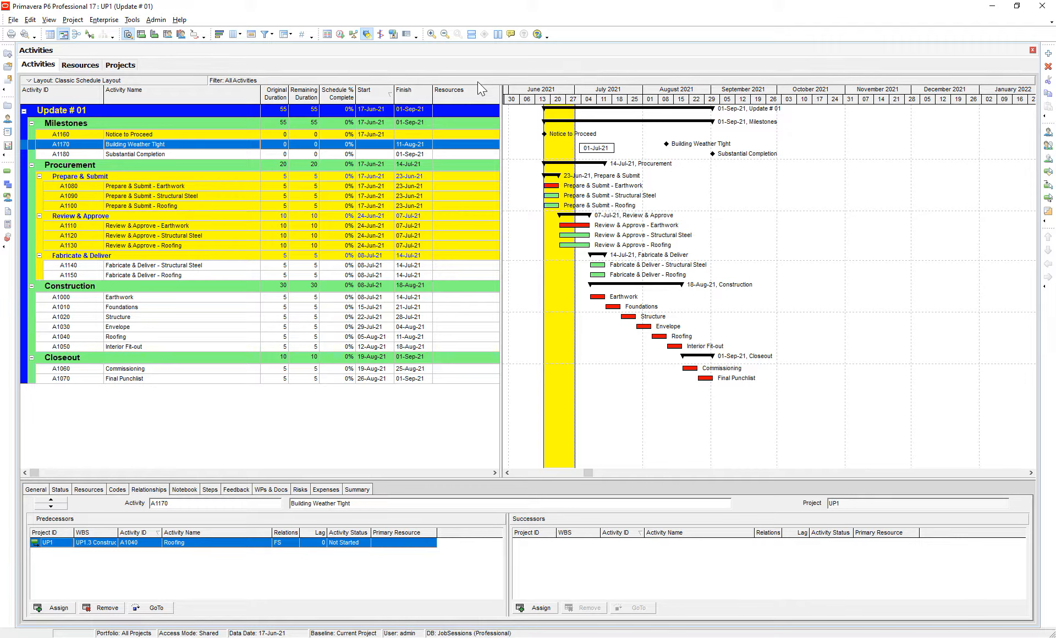
click(393, 35)
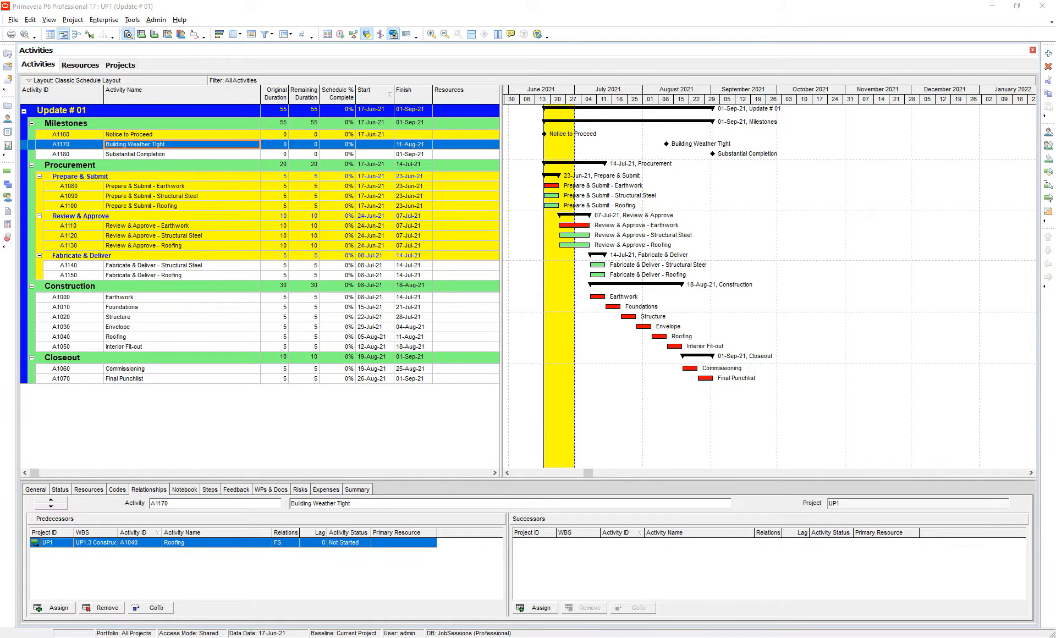
drag(490, 108, 711, 304)
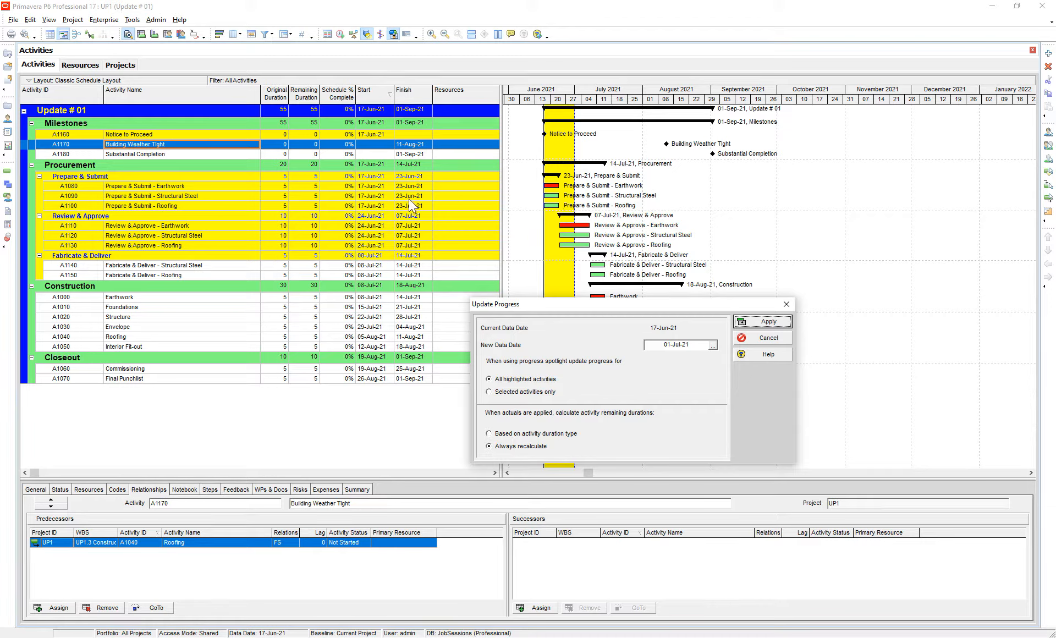
drag(581, 306, 568, 292)
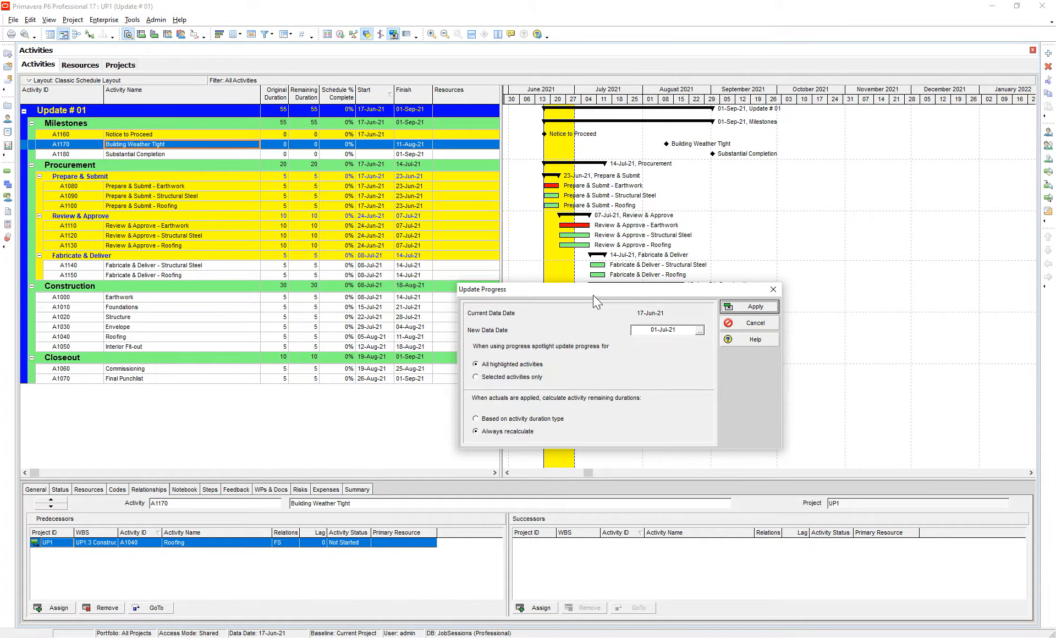
drag(592, 291, 559, 291)
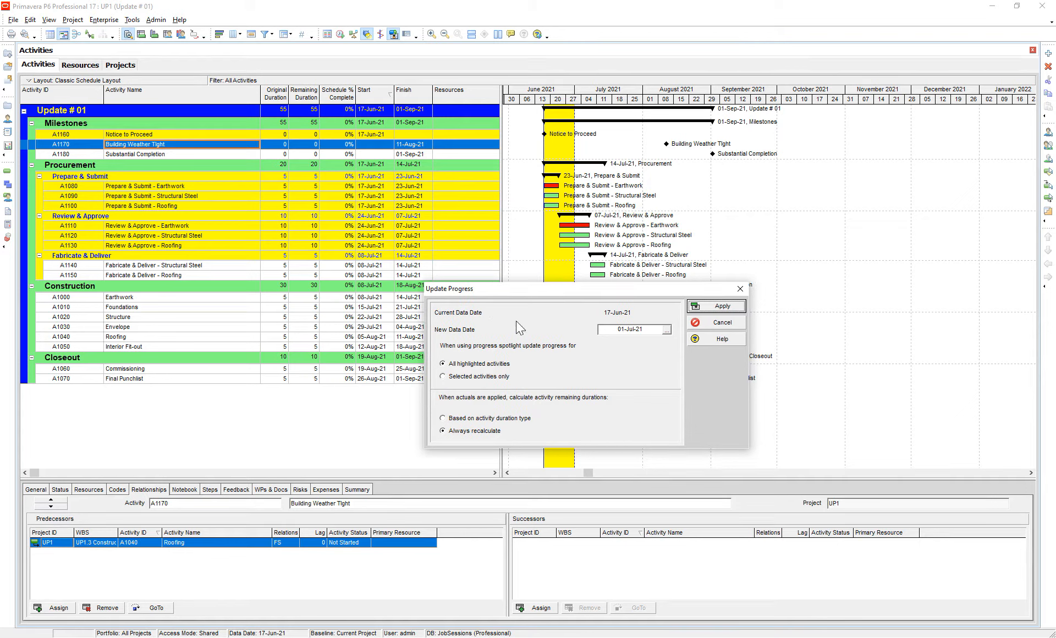
click(635, 330)
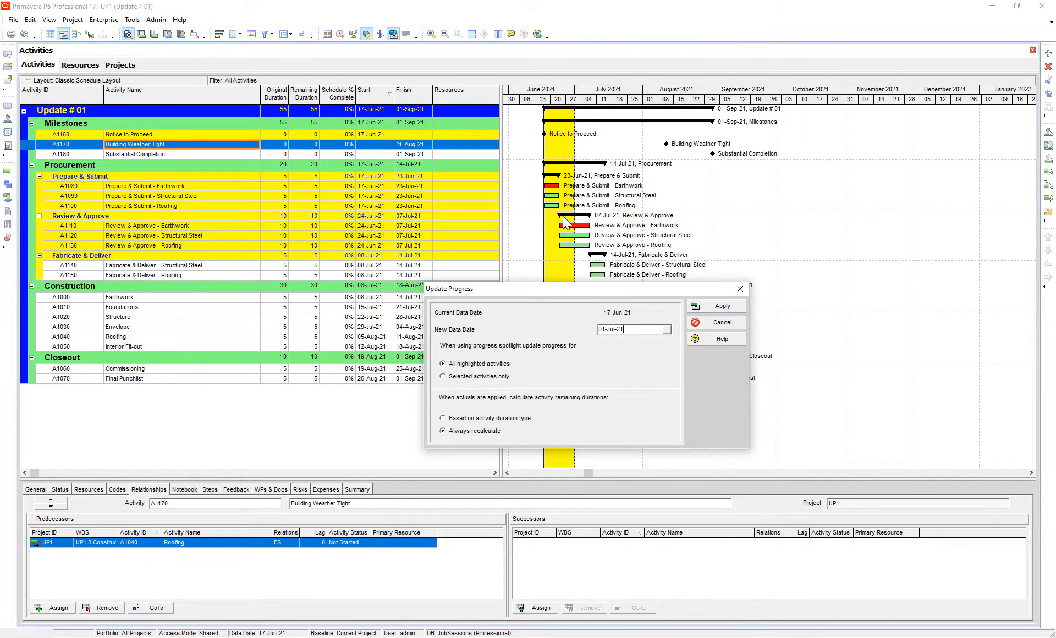
click(708, 306)
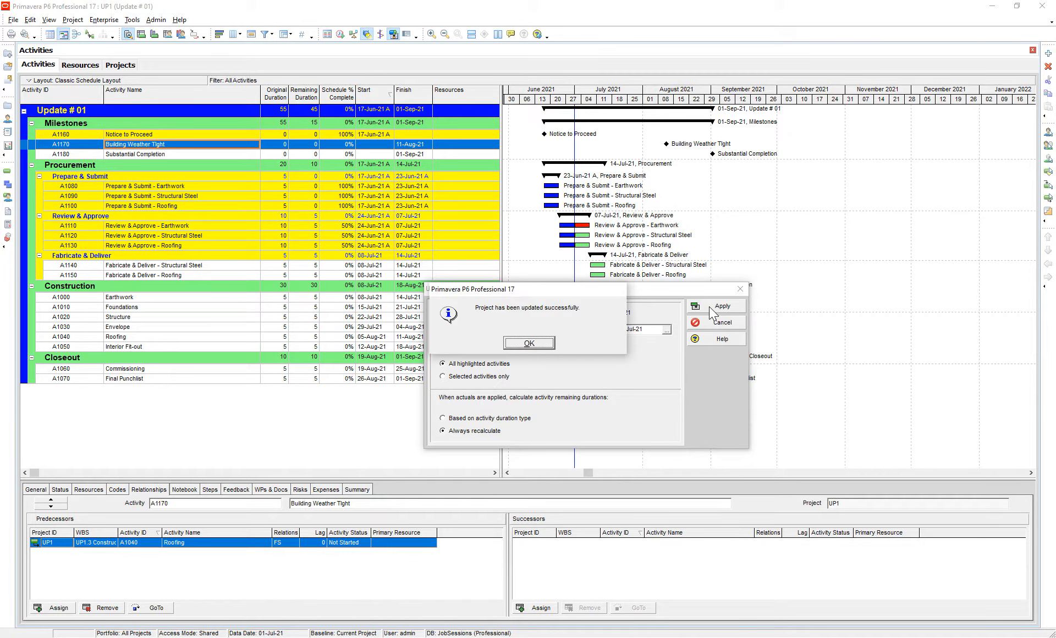
click(529, 344)
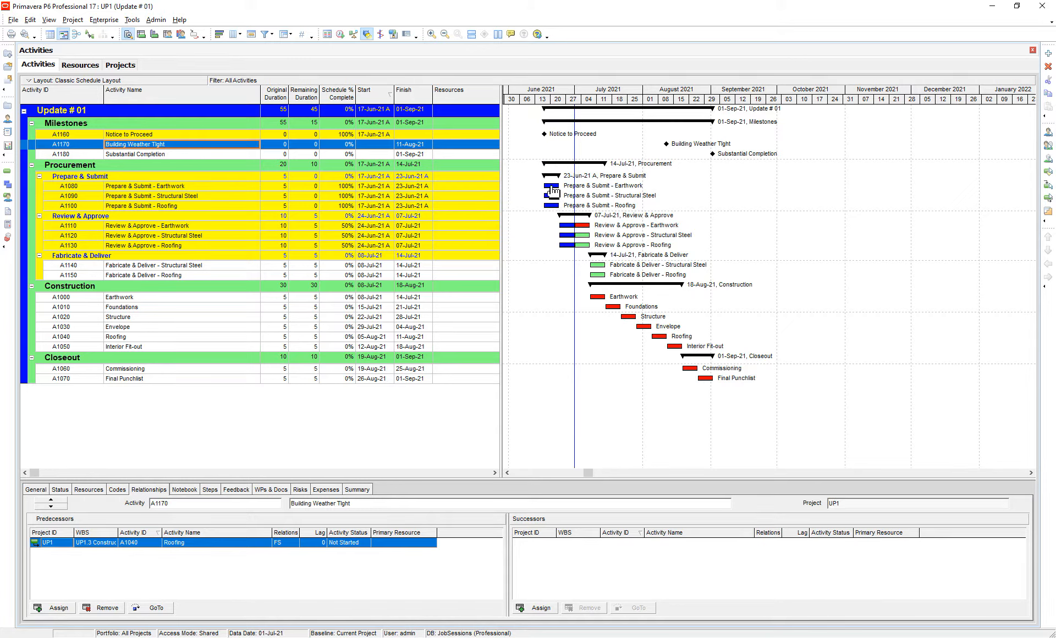
- Widen the Start column in the activity table so the Prepare & Submit actual start dates fit fully
click(387, 196)
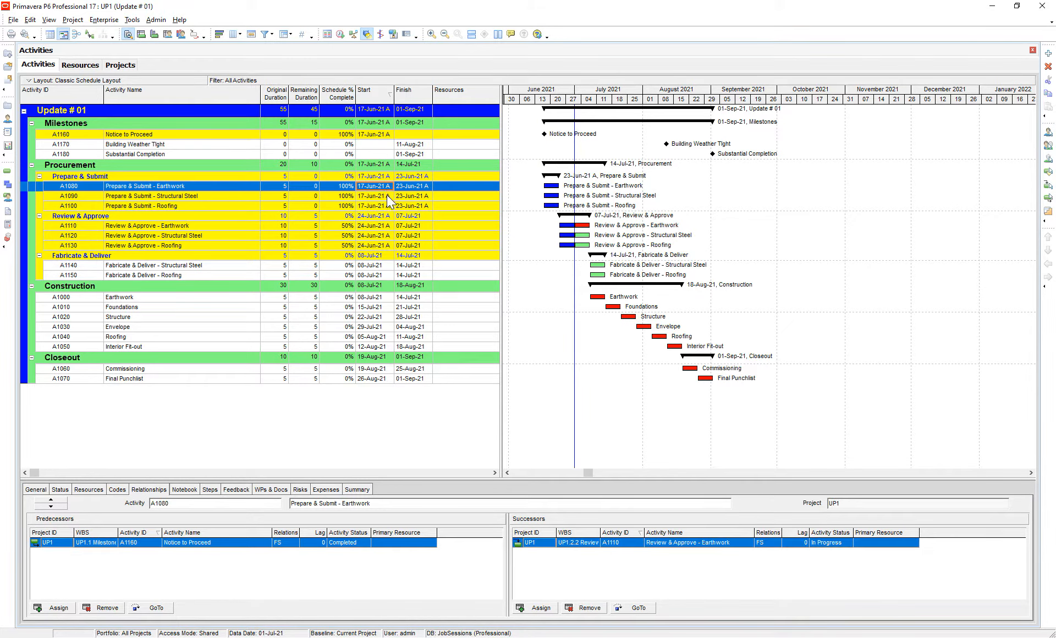
drag(393, 98, 409, 100)
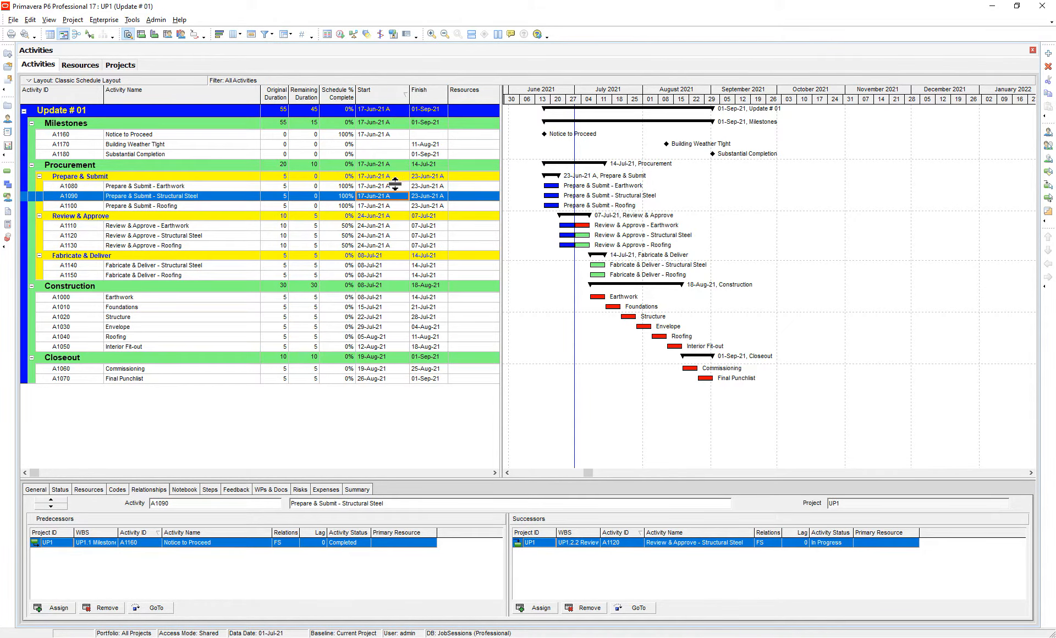
click(428, 187)
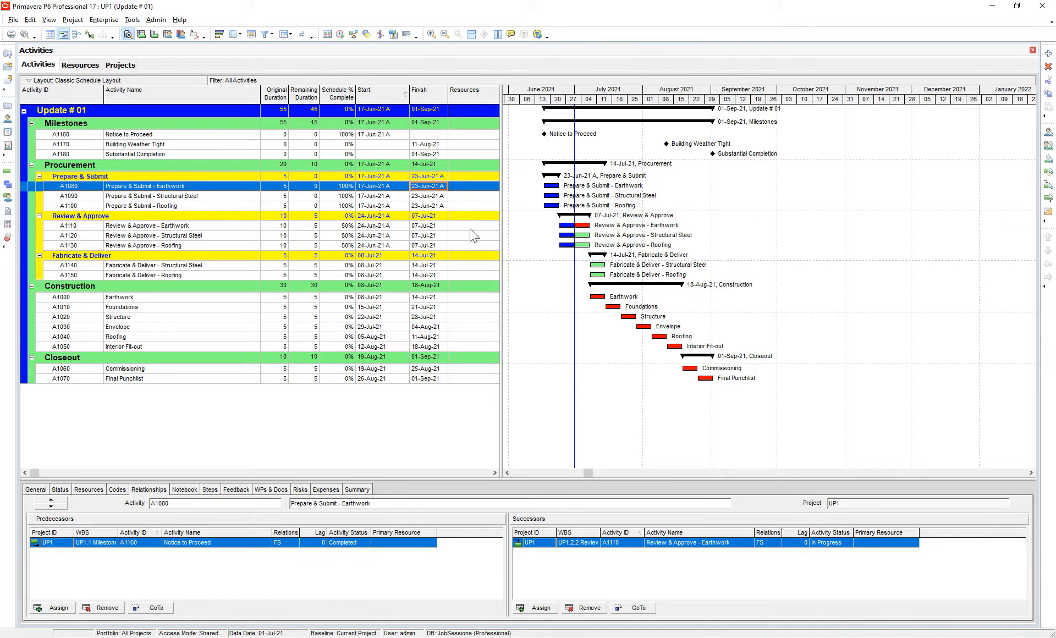
- Examine the start dates, original and remaining durations and percent complete of the Review & Approve activities
click(375, 226)
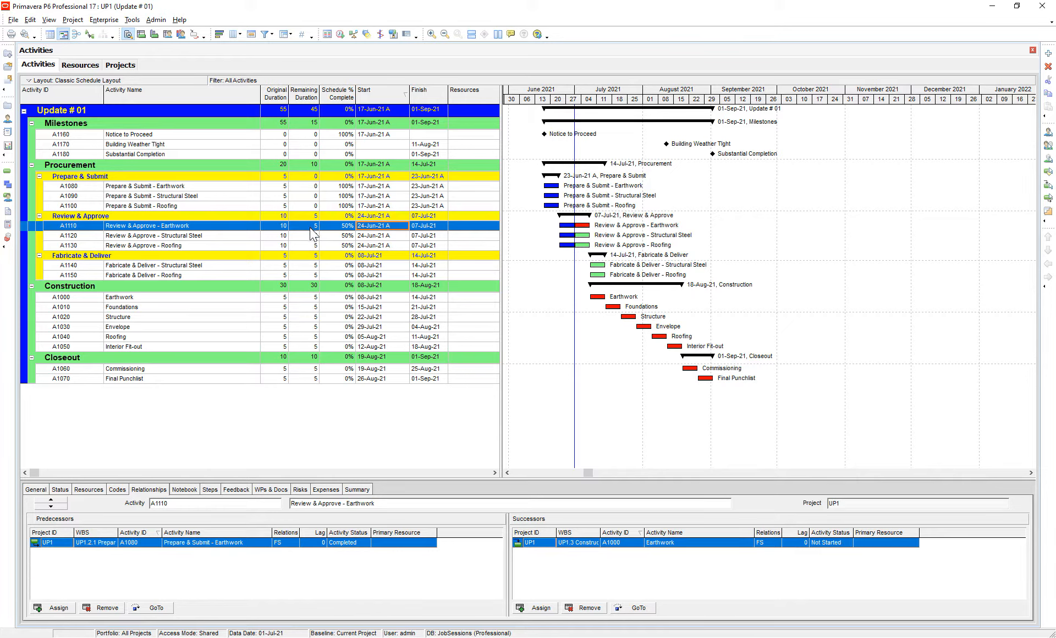
click(312, 236)
click(312, 245)
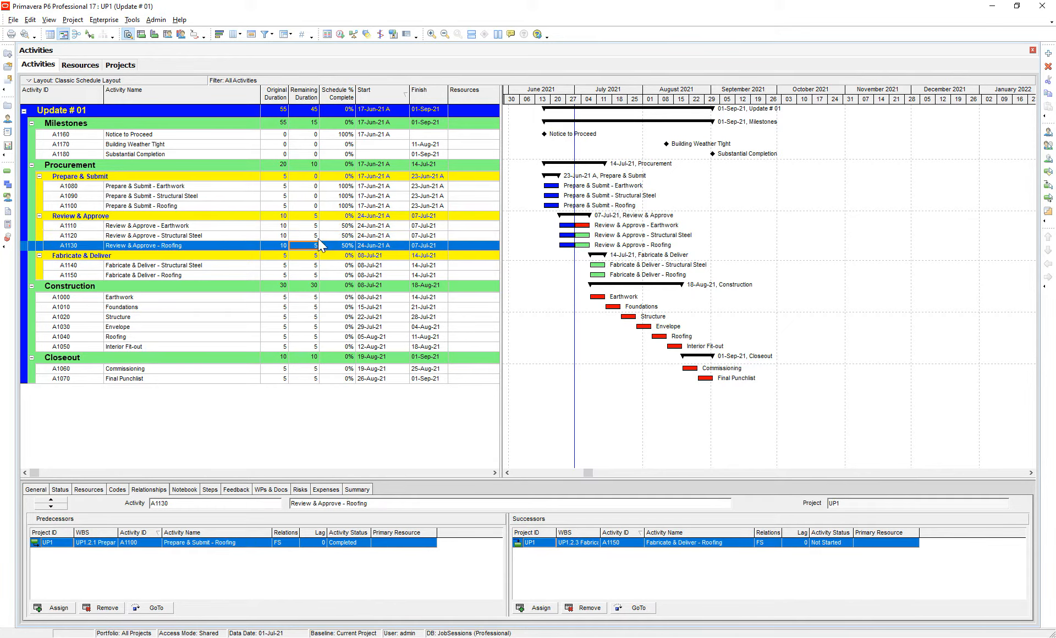
click(338, 225)
click(282, 226)
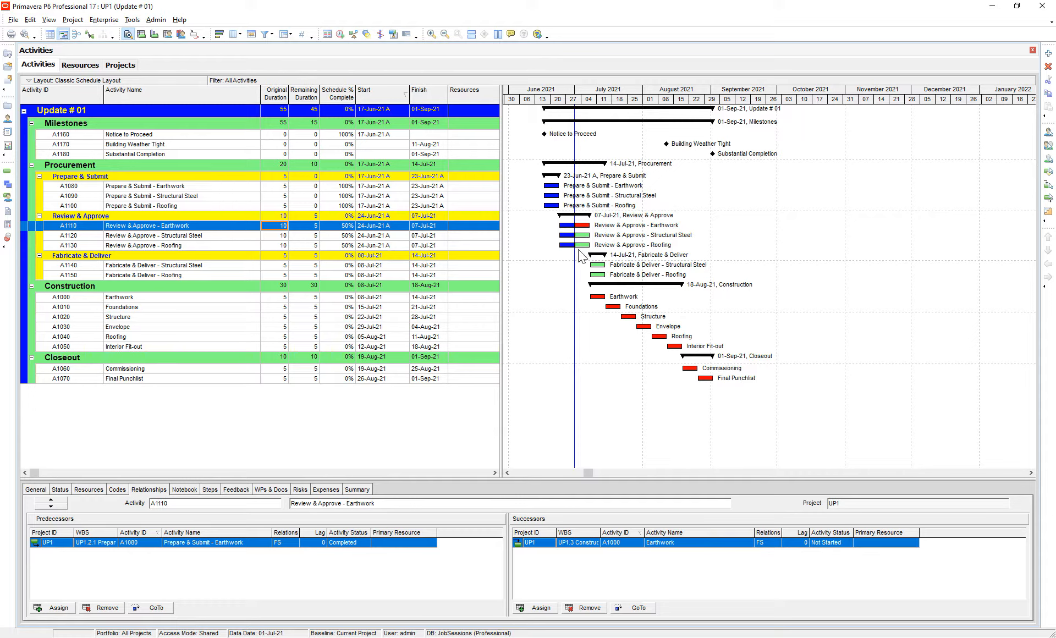
- Return to the projects list and paste another copy of the BL1 Baseline project into Updates with the selected copy options
click(8, 106)
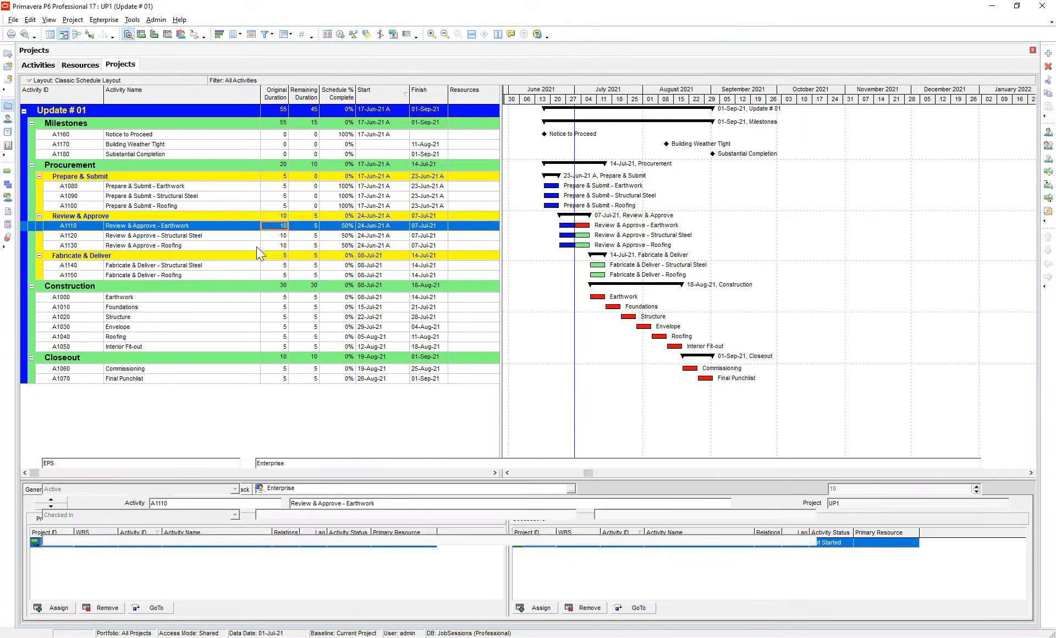
click(90, 138)
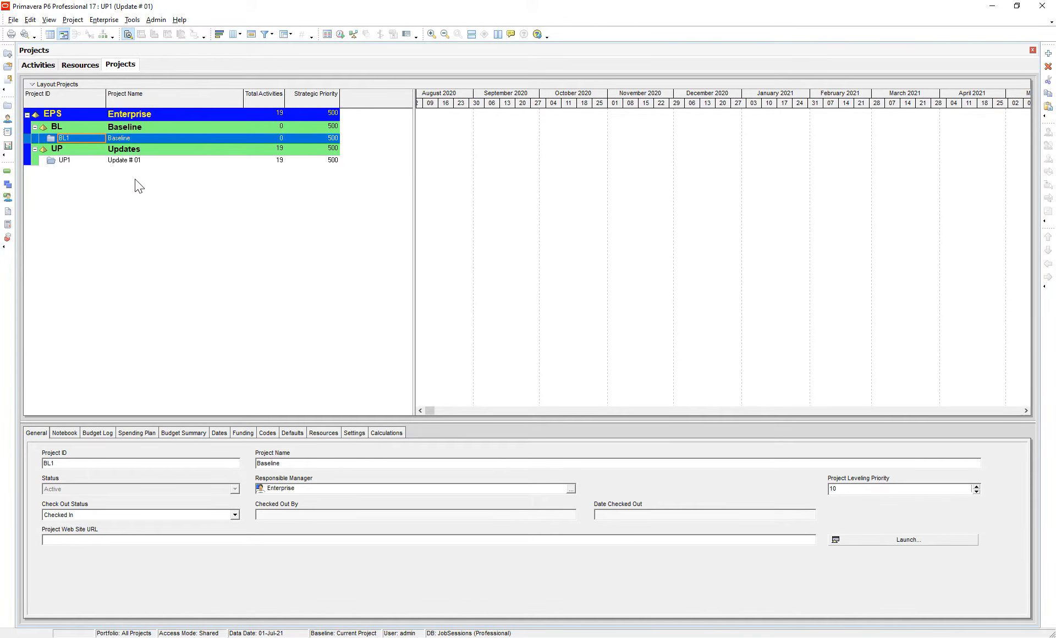
click(137, 150)
key(ctrl+v)
click(575, 264)
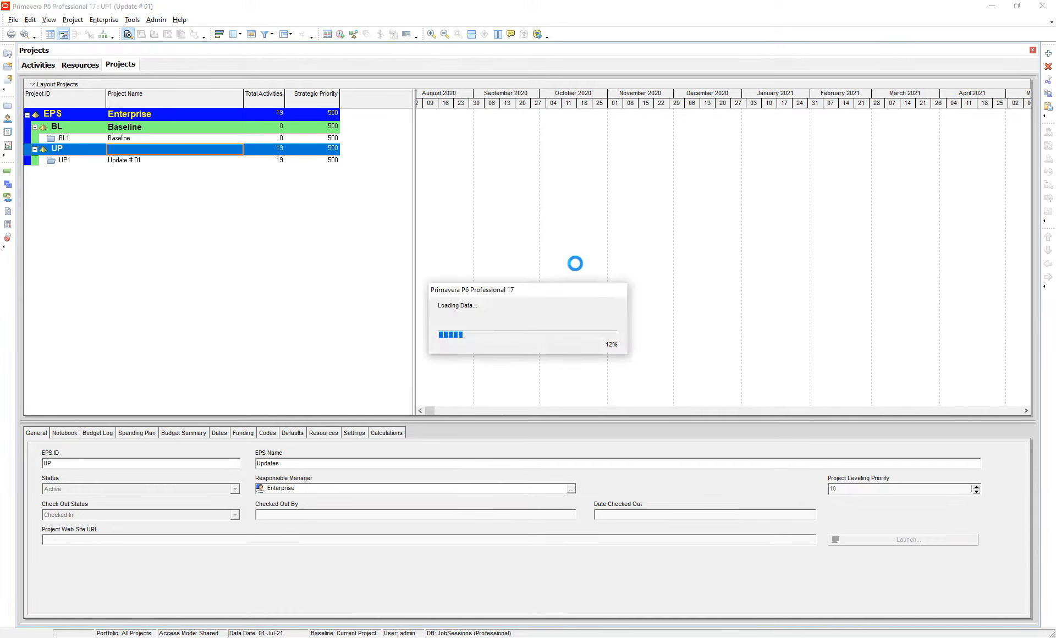
click(611, 274)
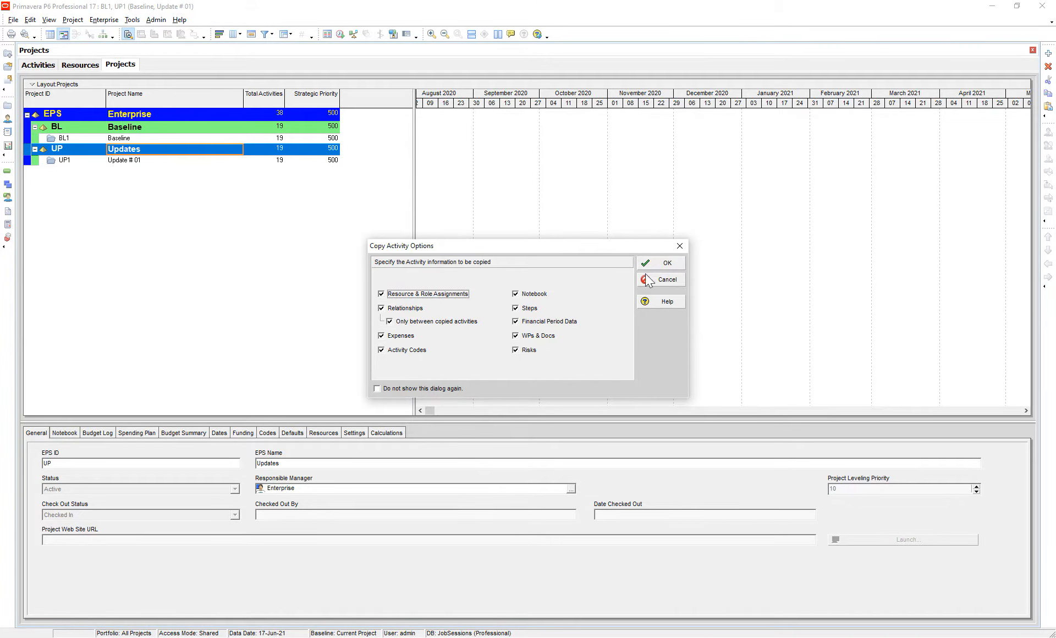
click(660, 263)
- Set the second copy's project ID to UP1A and its name to "Update # 01A"
click(141, 170)
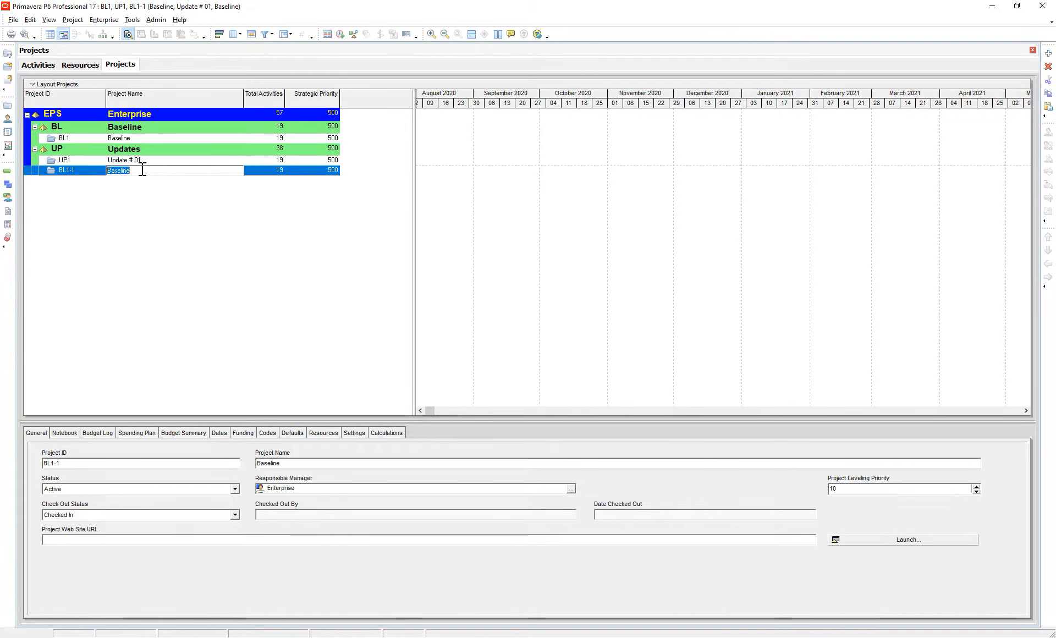
click(99, 170)
text(U)
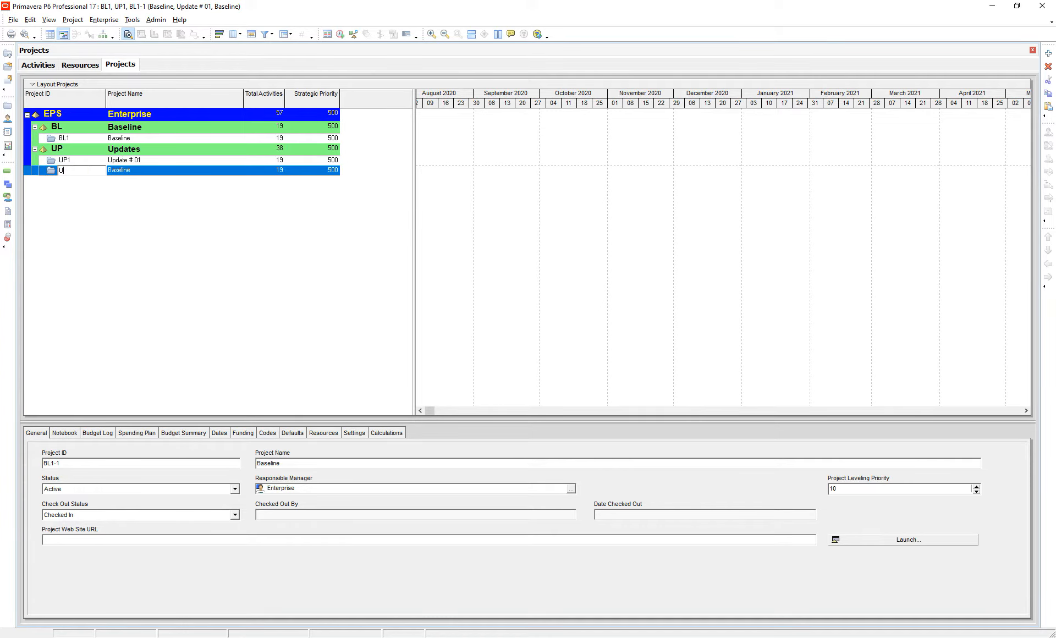
text(P1A)
key(Tab)
text(Update # 01A)
key(Return)
- Open the Update # 01A project and select its Notice to Proceed milestone in a widened activity table
right_click(100, 168)
click(108, 178)
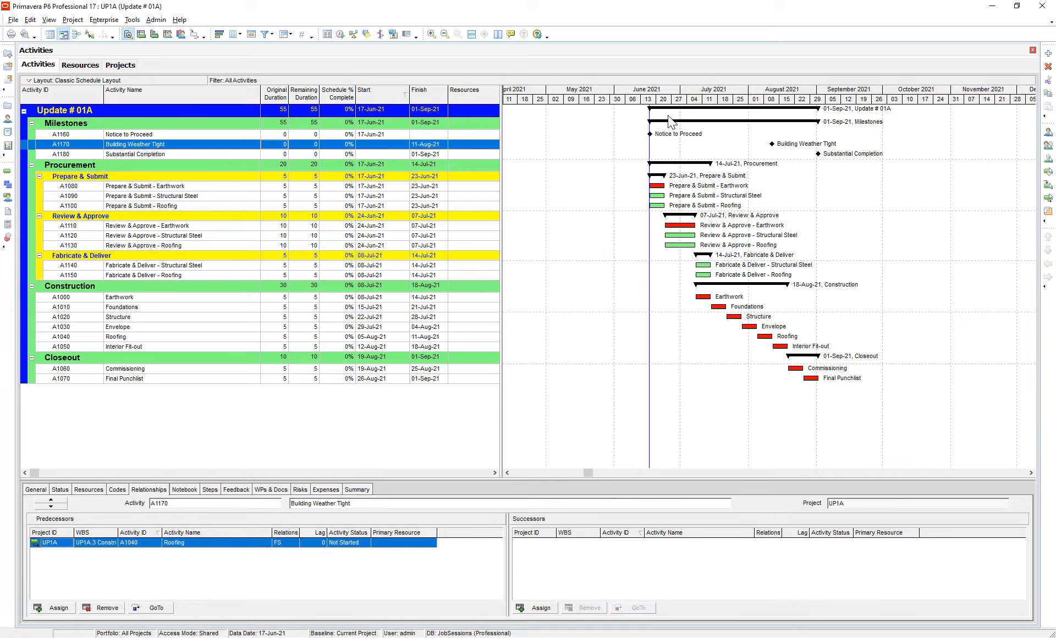
drag(674, 97, 584, 112)
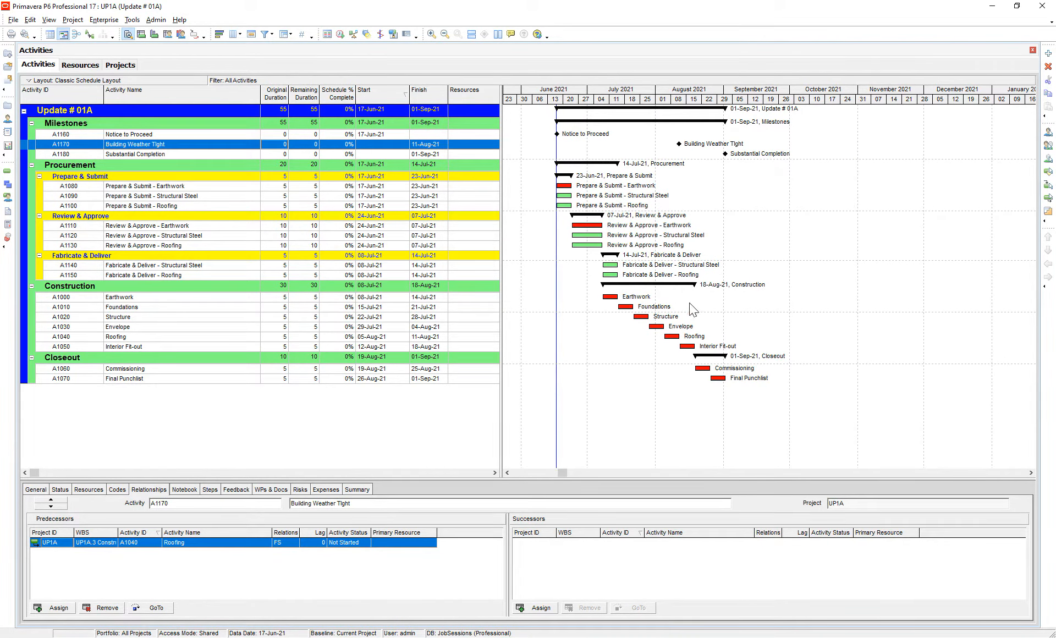
drag(501, 129, 534, 129)
click(398, 134)
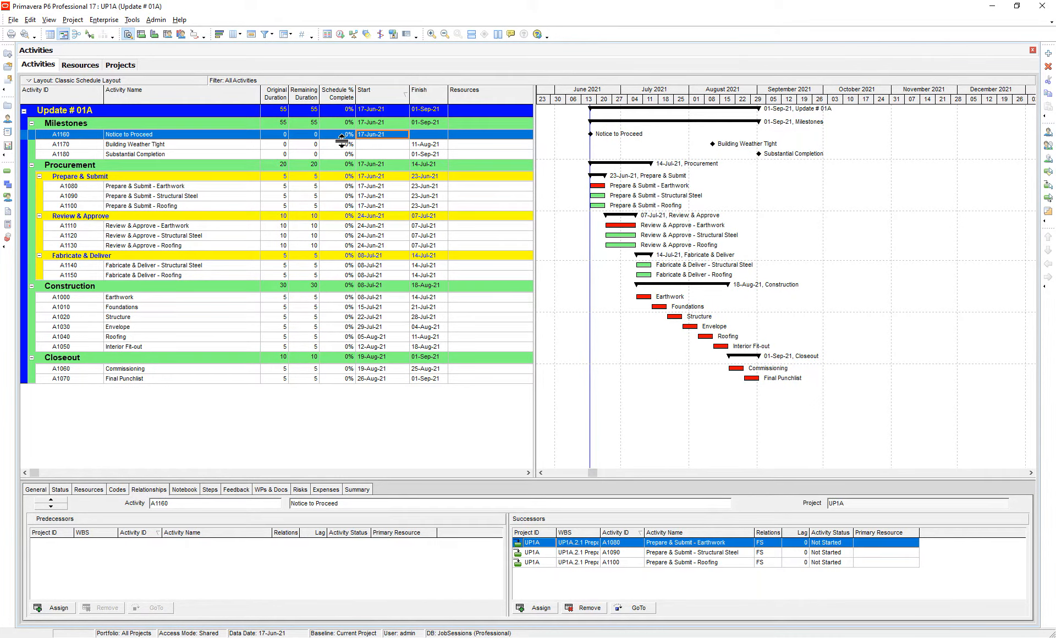
- Remove the Resources, Budgeted Total Cost and Total Float columns from the activity table's selected columns
right_click(465, 98)
click(502, 259)
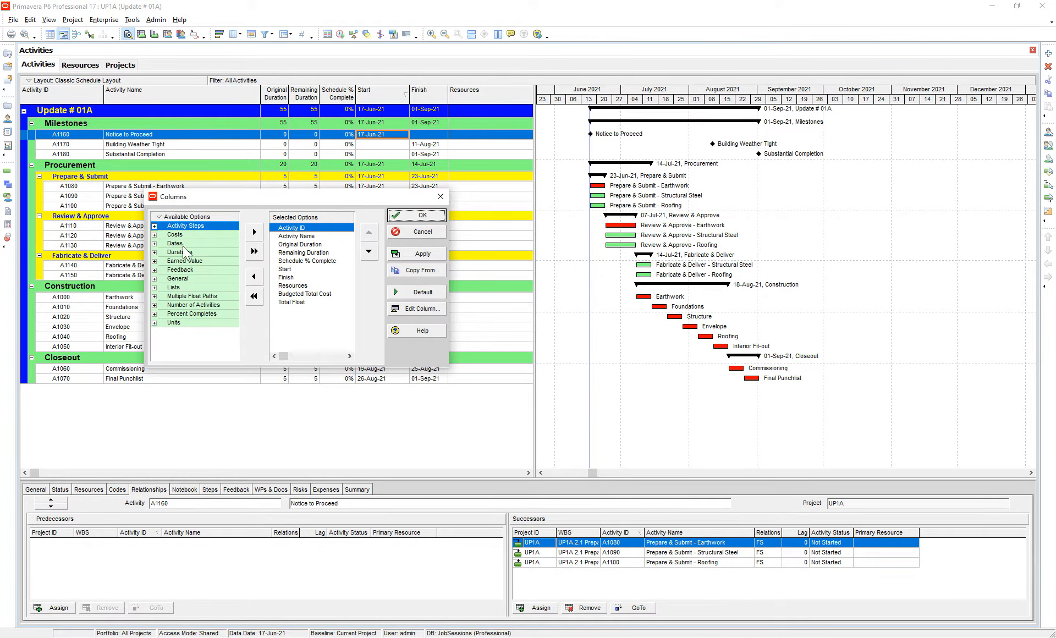
double_click(183, 244)
click(314, 253)
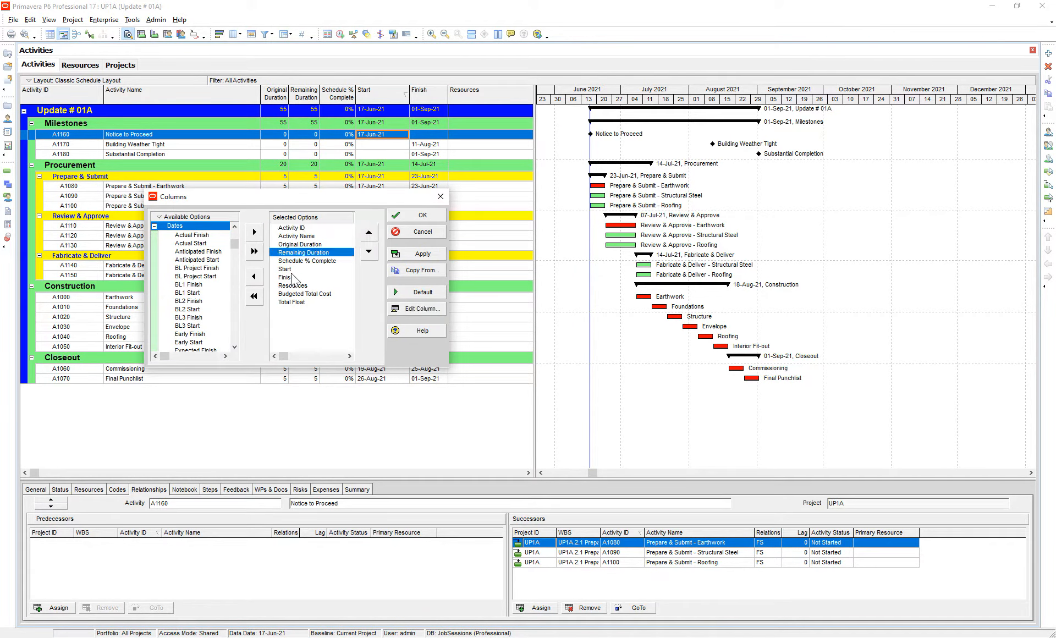
double_click(295, 286)
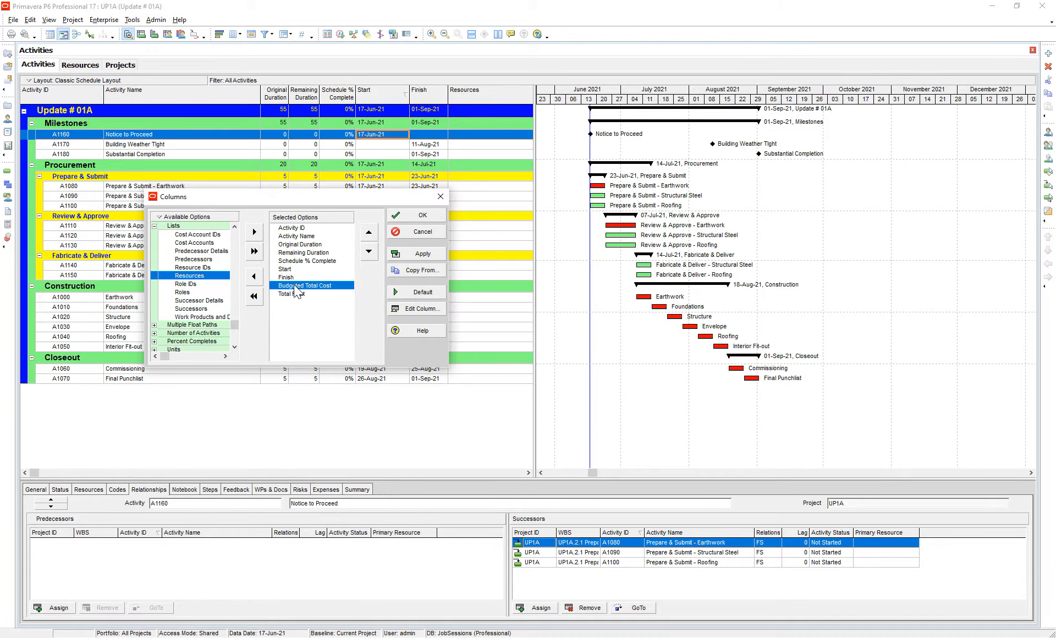
double_click(297, 287)
double_click(298, 288)
scroll(220, 264, up, 3)
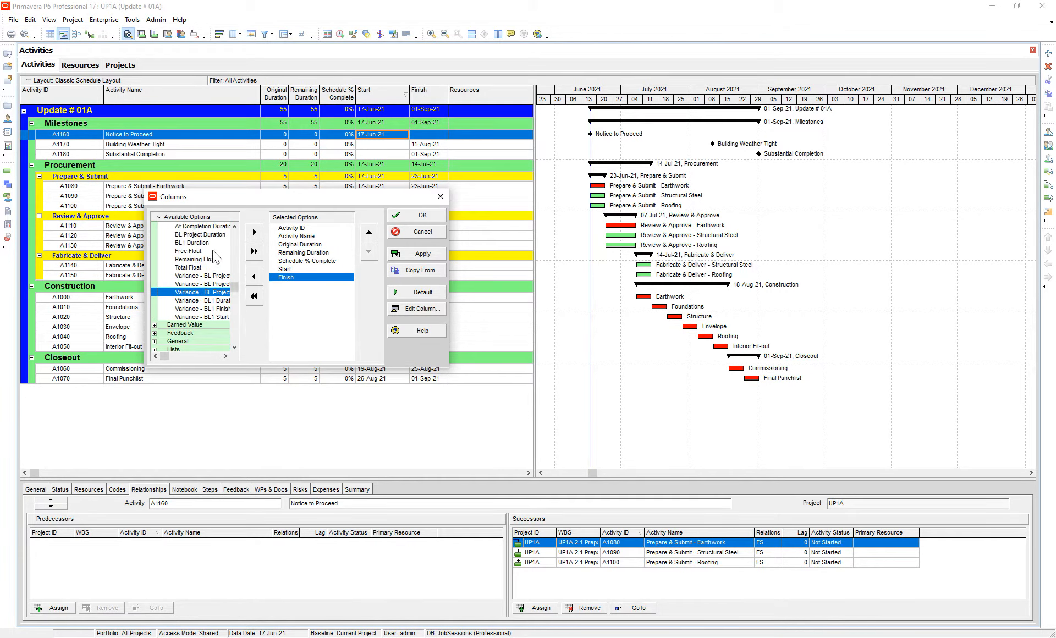
- Add the Actual Start and Actual Finish date columns after Finish in the selected columns
double_click(180, 243)
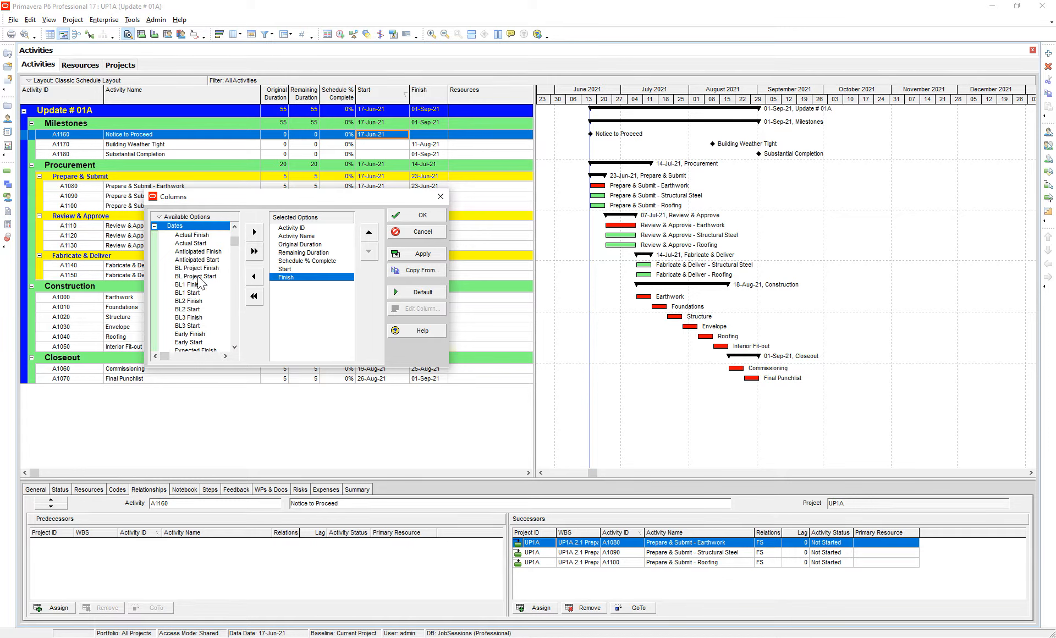
double_click(194, 243)
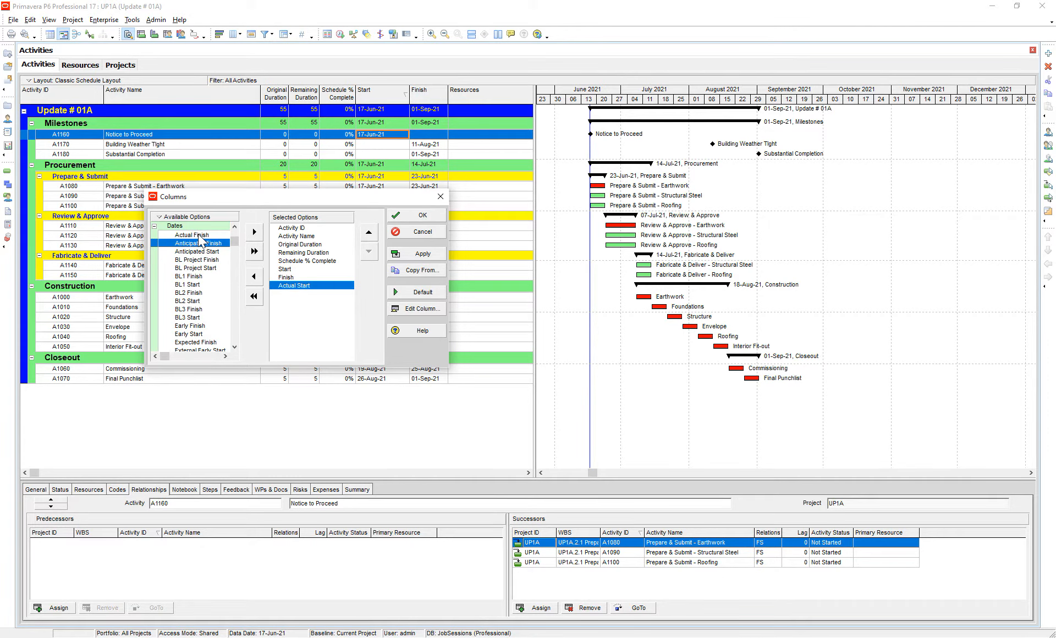
double_click(198, 235)
- Replace the Schedule % Complete column with Activity % Complete after Actual Finish, and fit the column widths so all of them show
drag(304, 261, 306, 305)
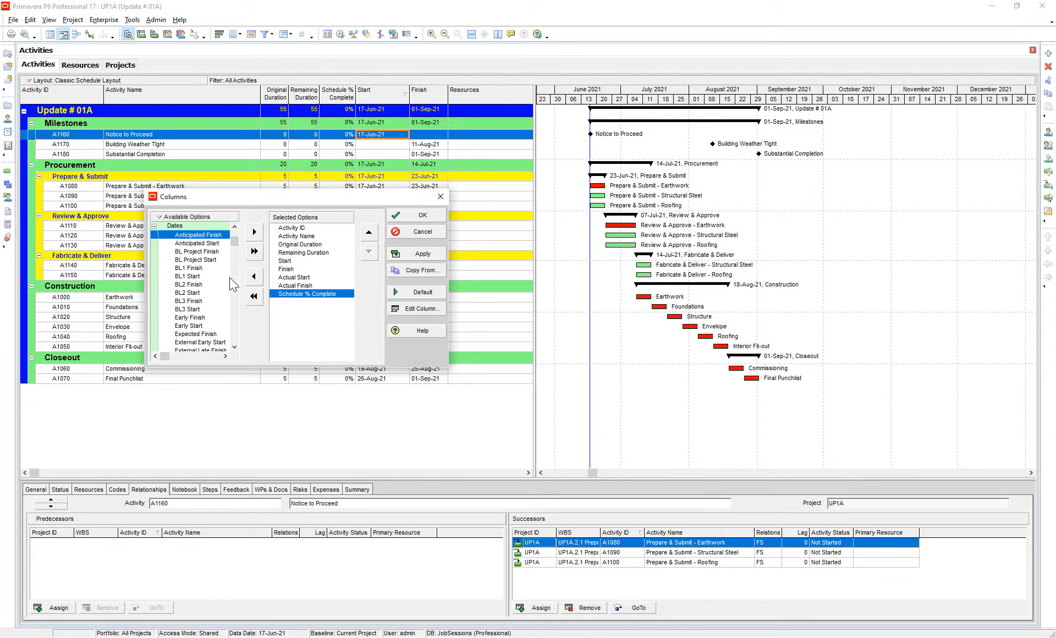
double_click(297, 294)
click(193, 267)
scroll(192, 262, up, 5)
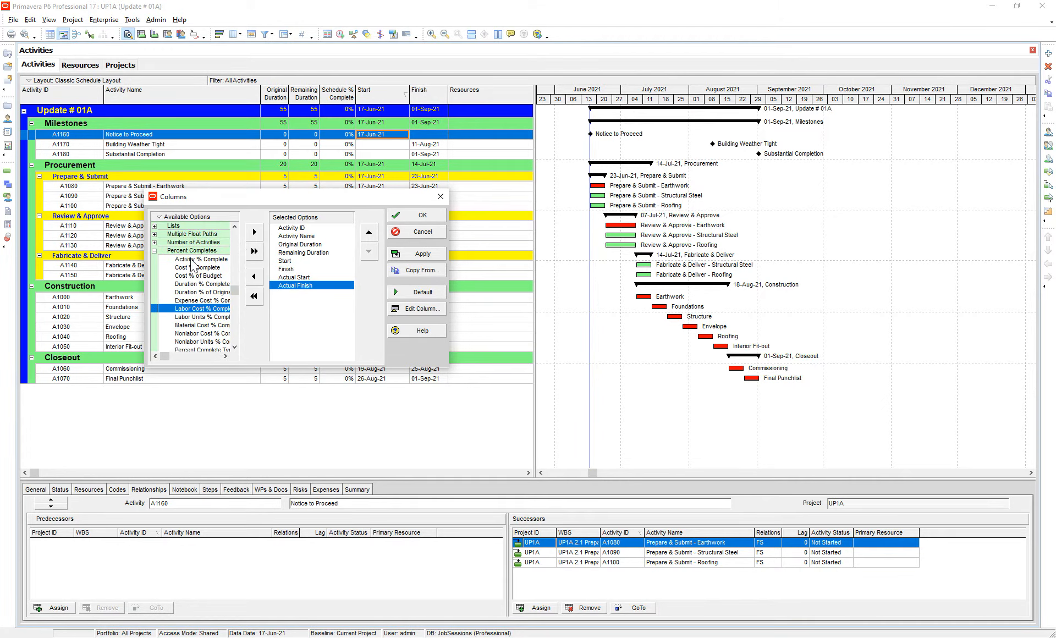
double_click(195, 259)
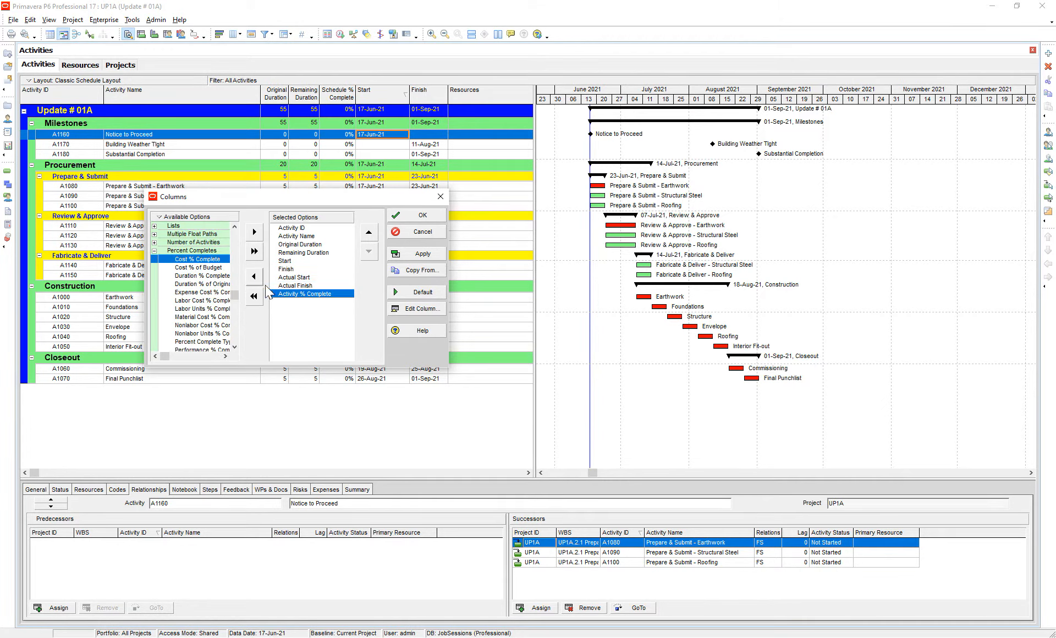
click(422, 255)
click(437, 213)
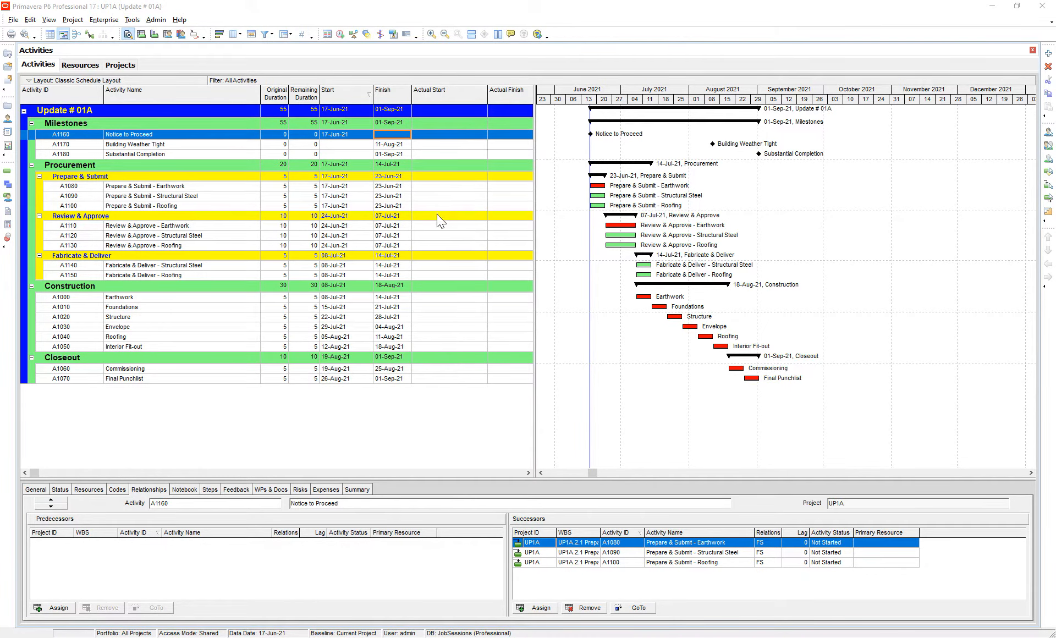
drag(487, 94, 449, 96)
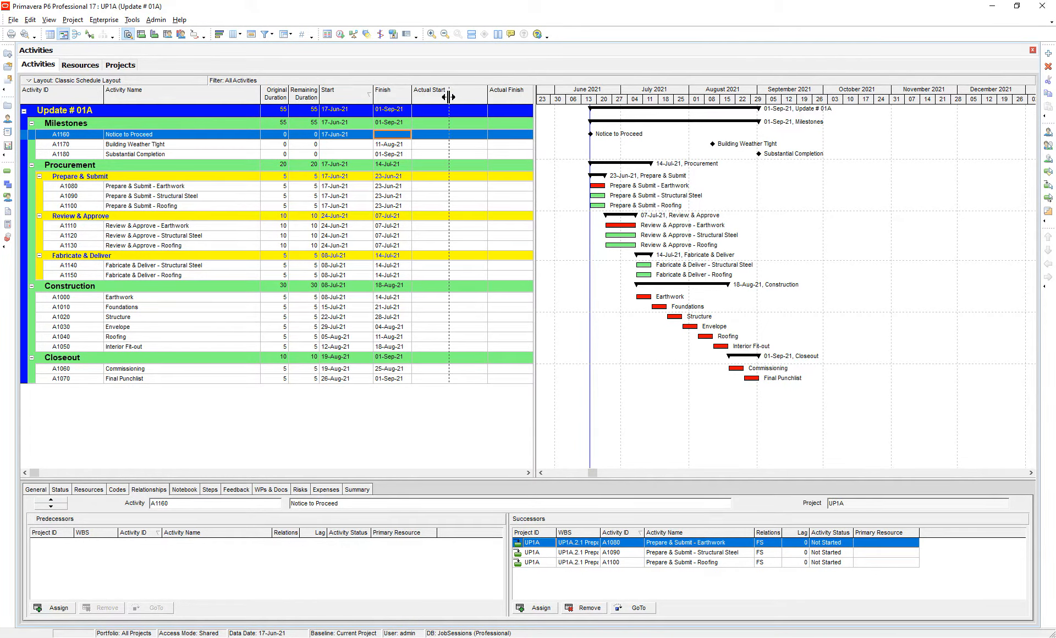
mouse_move(527, 95)
mouse_down()
mouse_move(487, 95)
mouse_move(591, 101)
mouse_move(538, 106)
mouse_up()
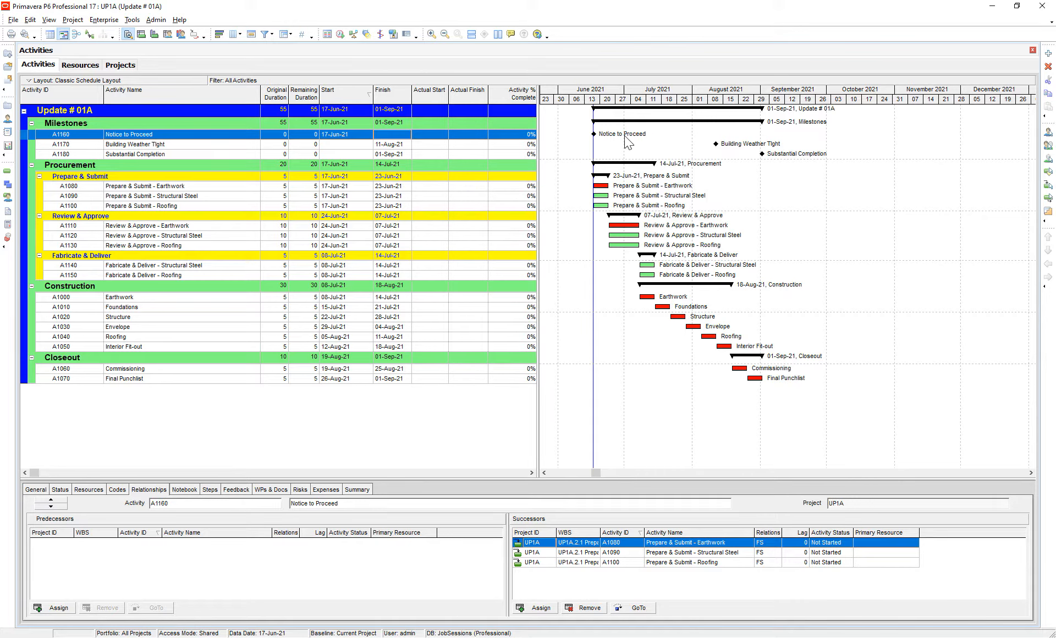
- Mark the Notice to Proceed milestone as started with an actual start of 21-Jun-21
click(57, 490)
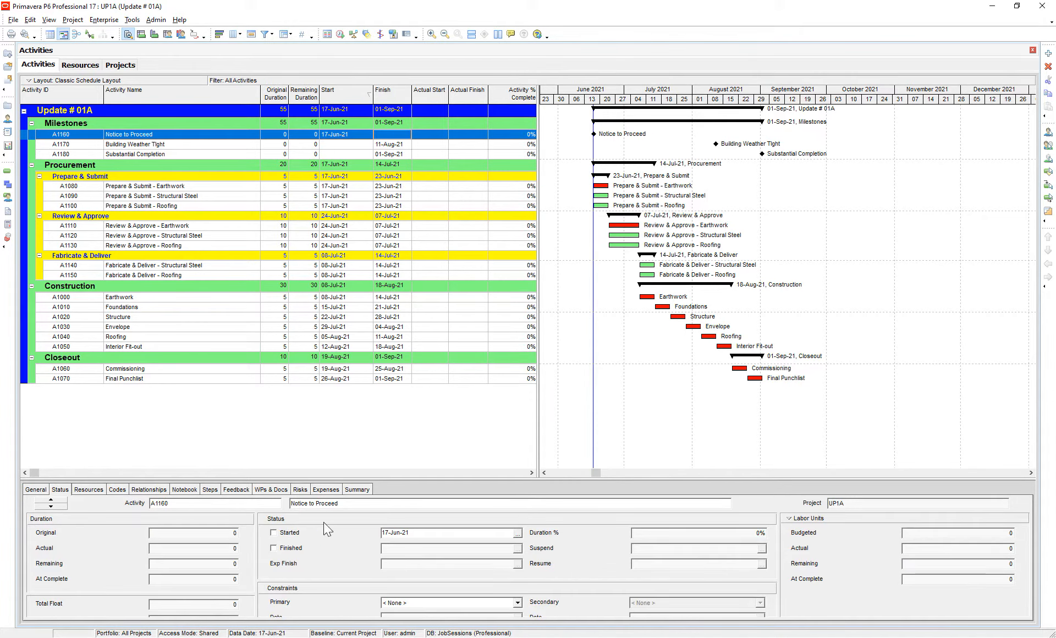
click(283, 533)
click(517, 533)
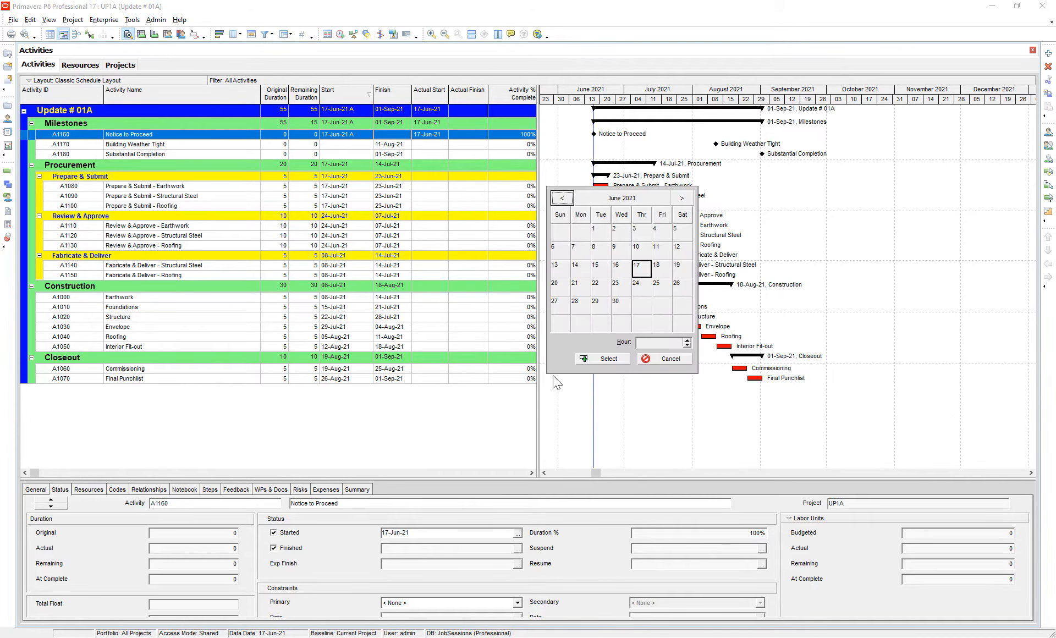
double_click(585, 286)
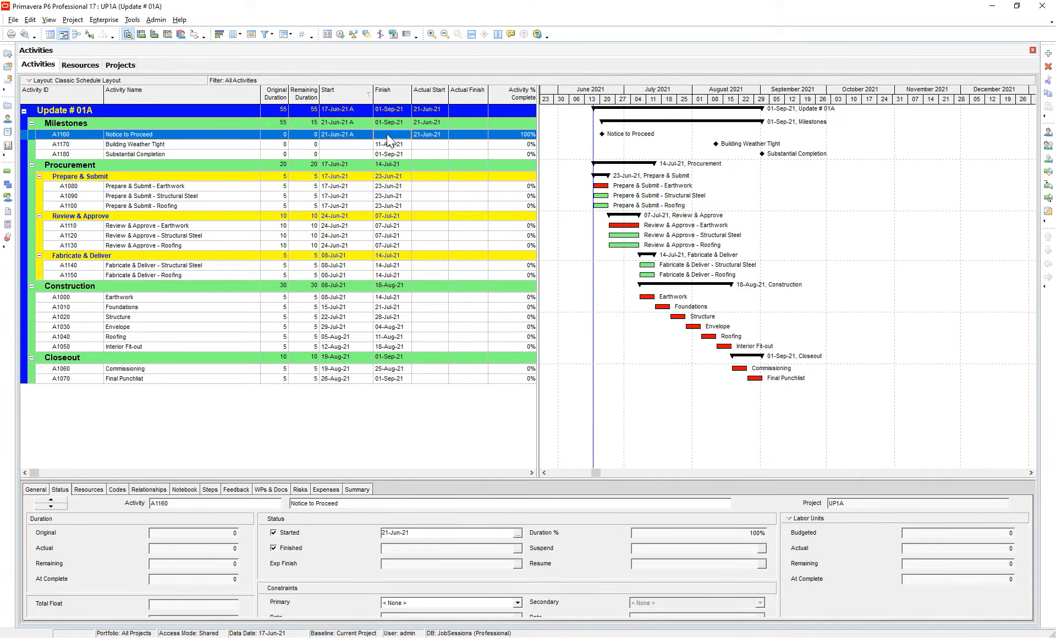
- Mark Prepare & Submit - Earthwork as started on 22-Jun-21 and set its remaining duration to 4
click(146, 188)
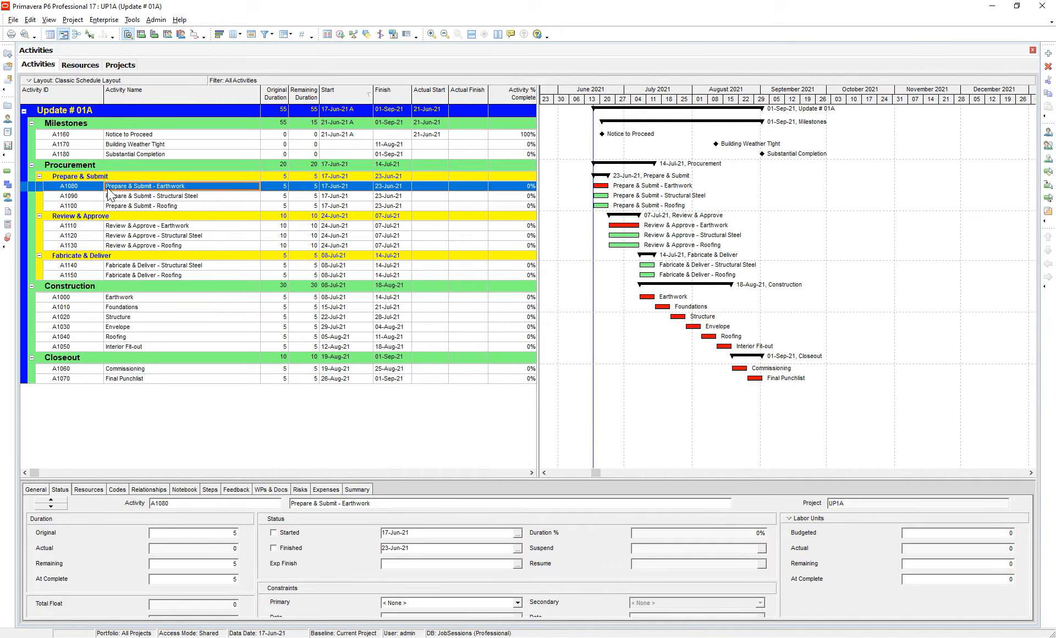
click(290, 533)
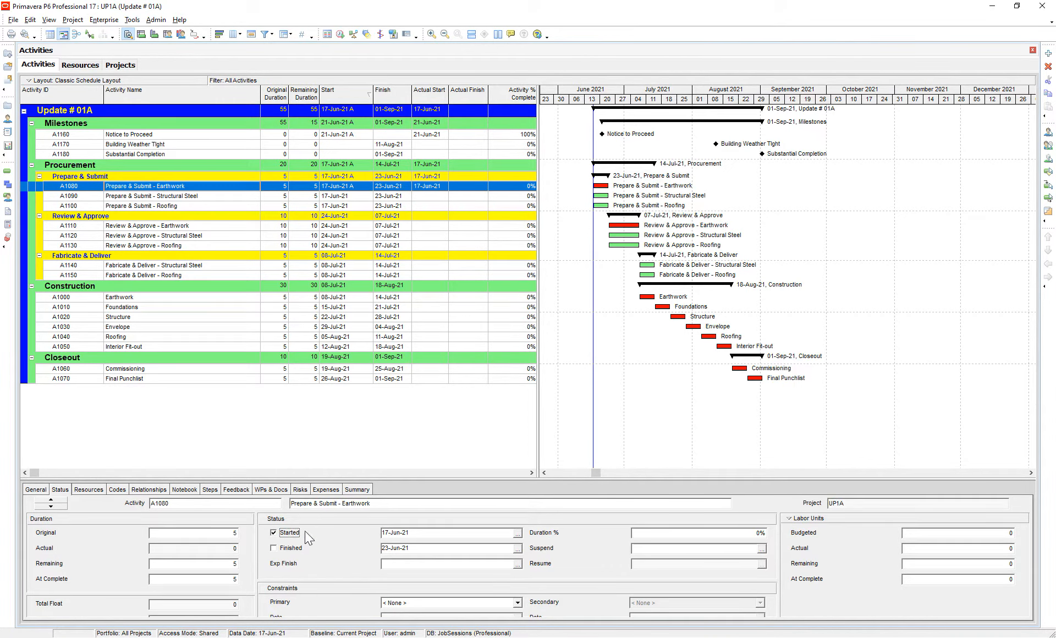
click(518, 532)
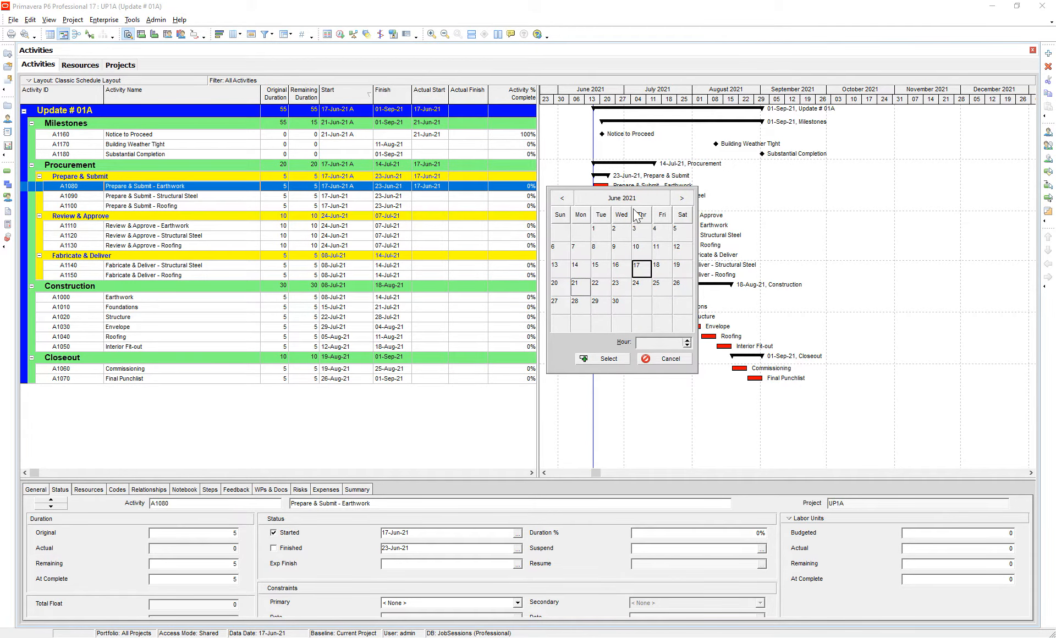
click(604, 288)
double_click(605, 289)
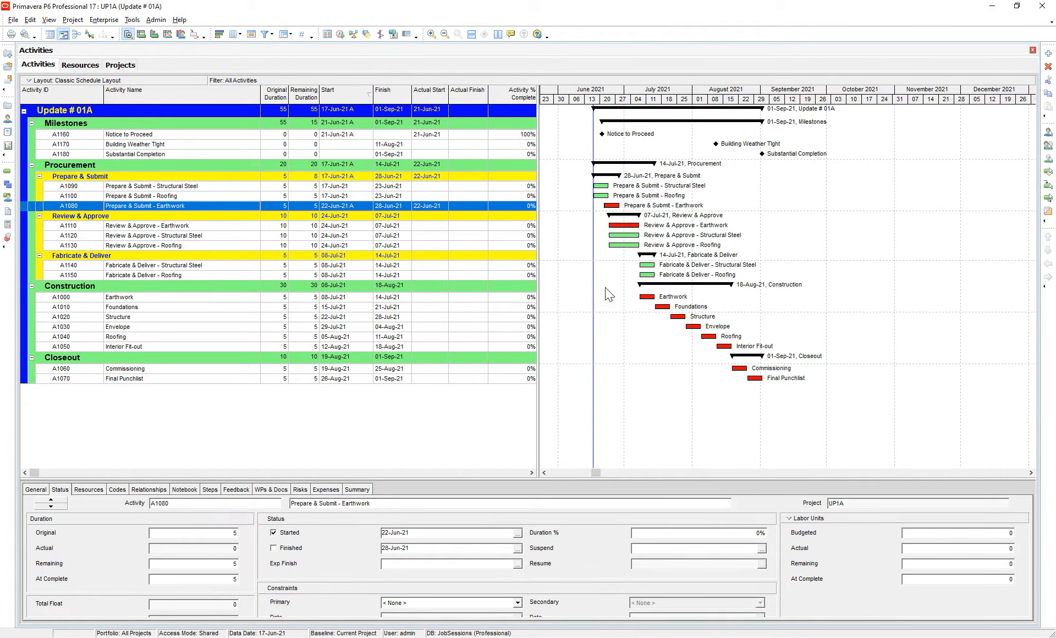
click(216, 564)
text(4)
key(Return)
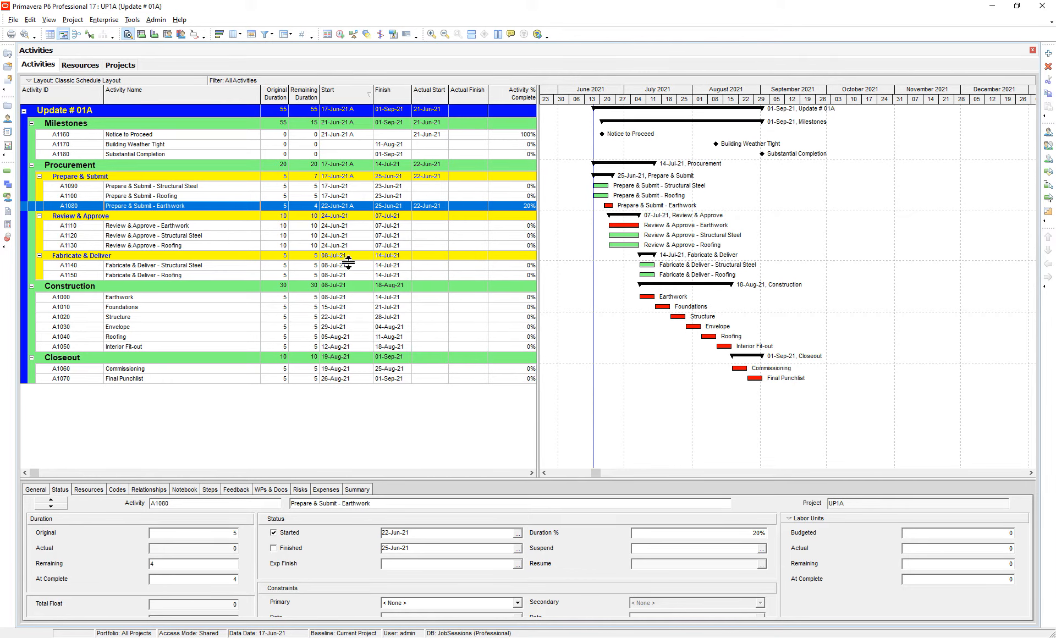
- Mark Prepare & Submit - Roofing as started on 22-Jun-21 and finished on 29-Jun-21
click(129, 197)
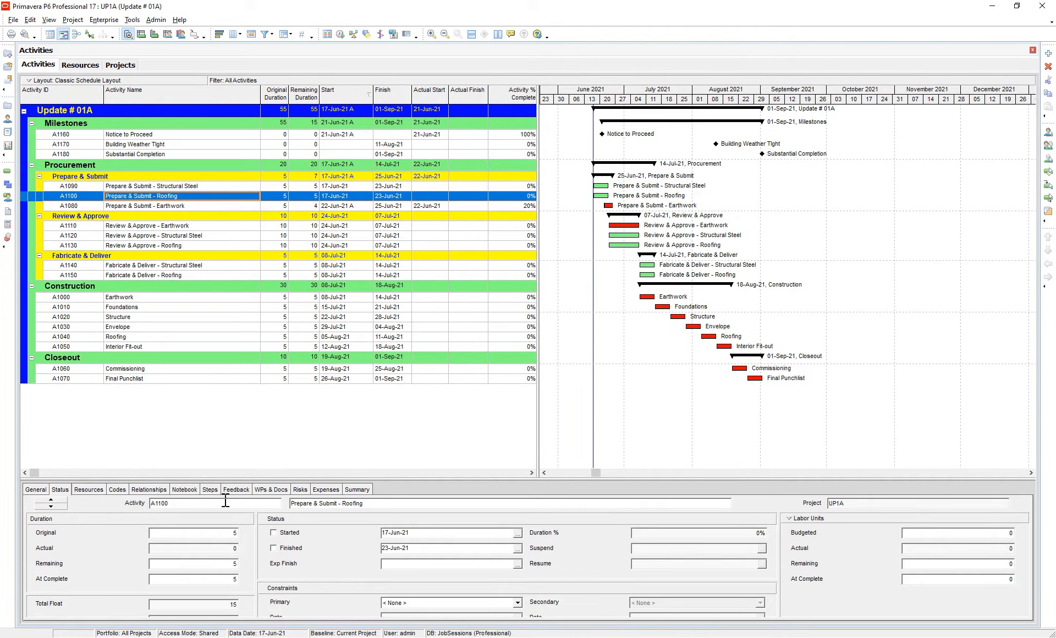
click(281, 533)
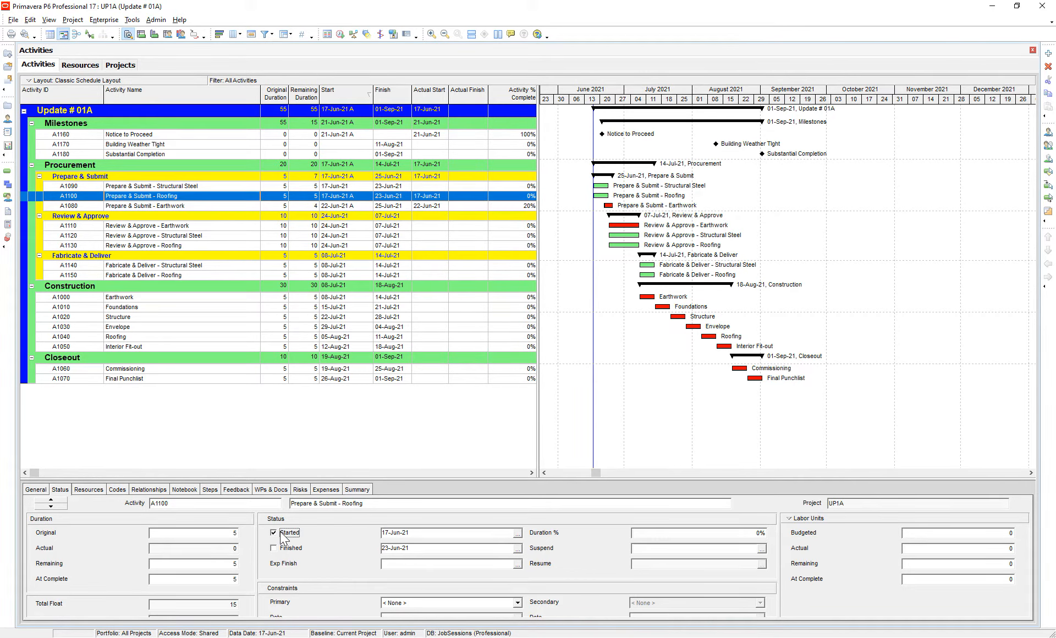
click(286, 547)
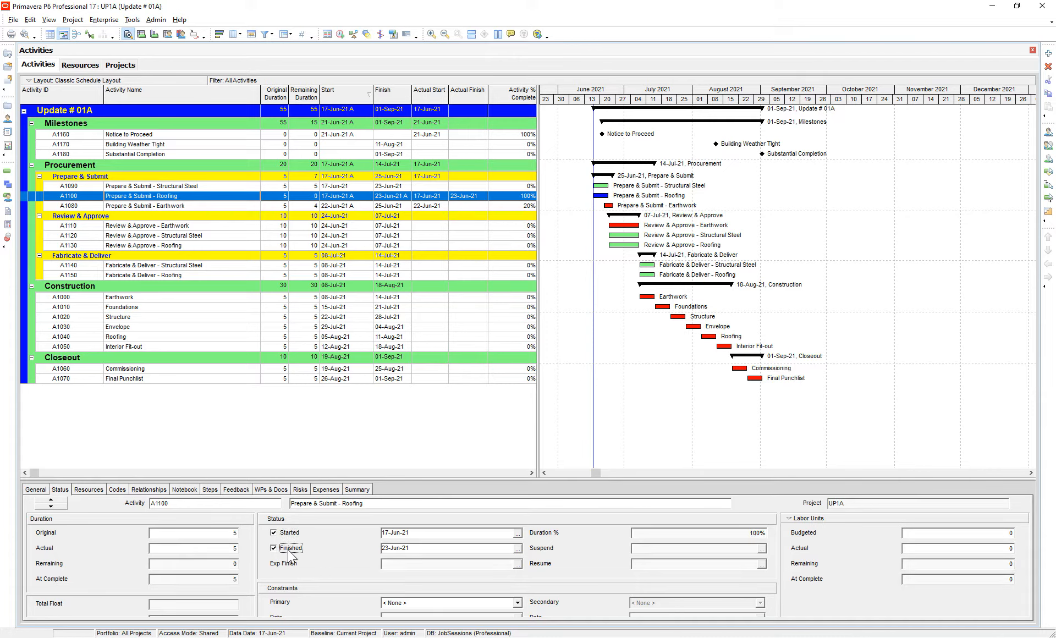
click(517, 548)
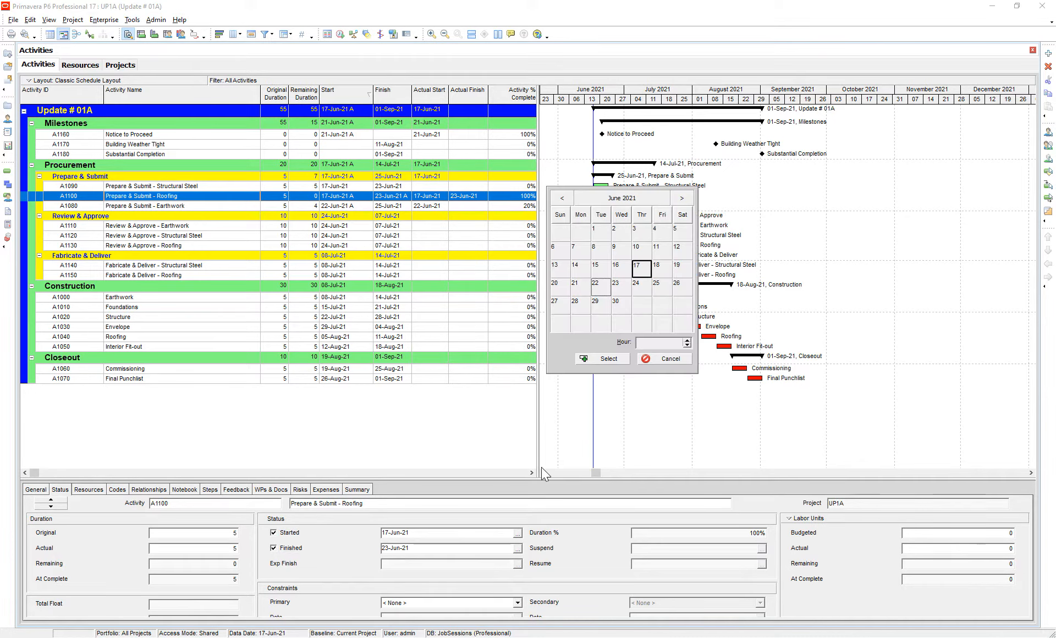
double_click(602, 290)
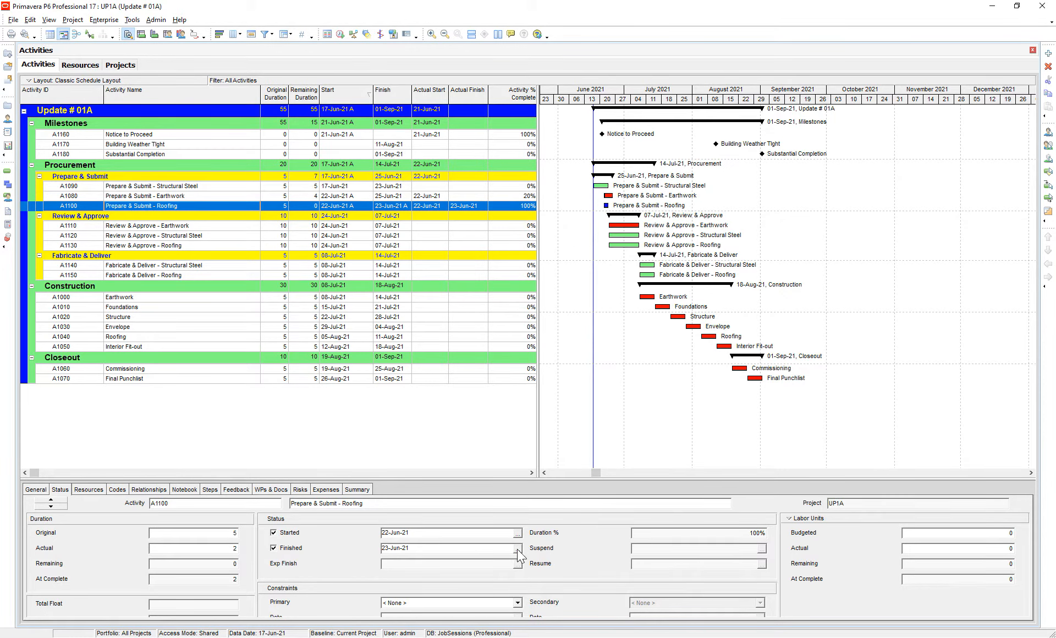
click(517, 548)
double_click(599, 306)
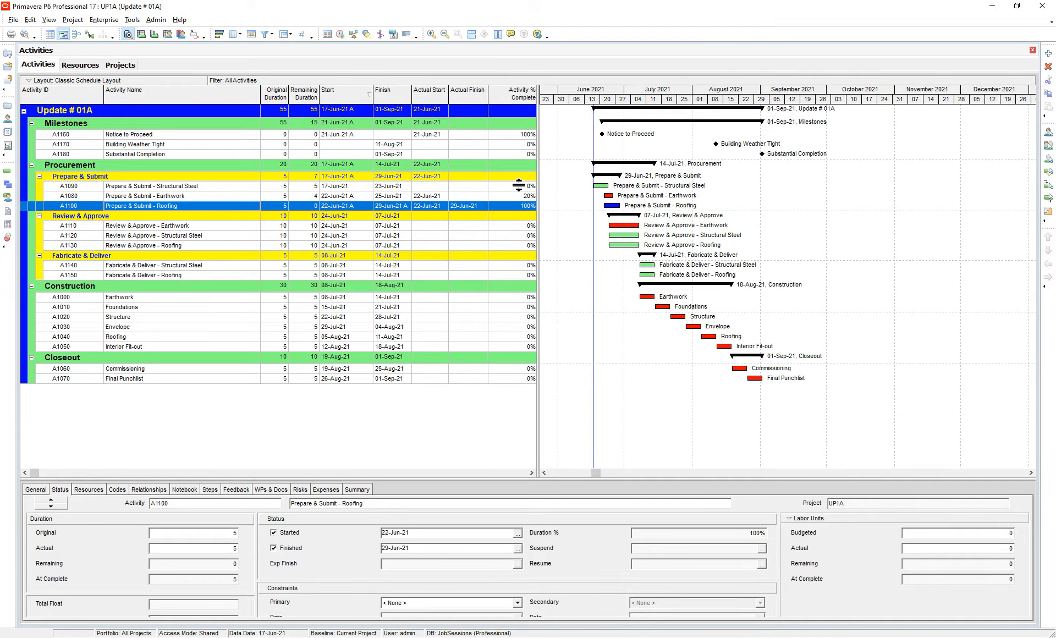
- Schedule the Update # 01A project with a current data date of 01-Jul-21
click(282, 187)
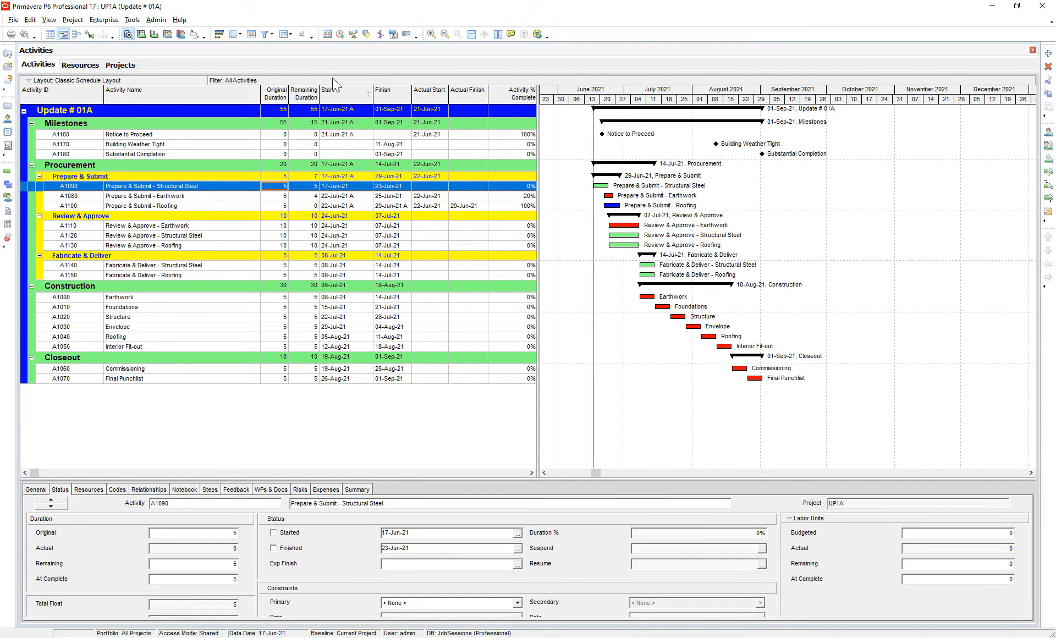
click(339, 34)
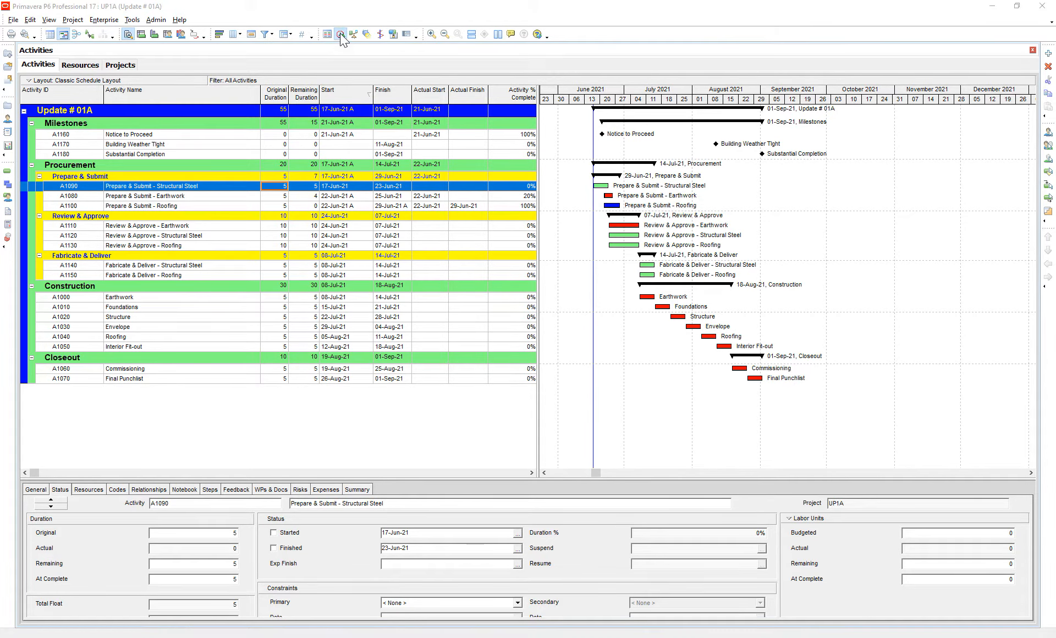
click(607, 137)
click(681, 157)
click(639, 188)
double_click(639, 189)
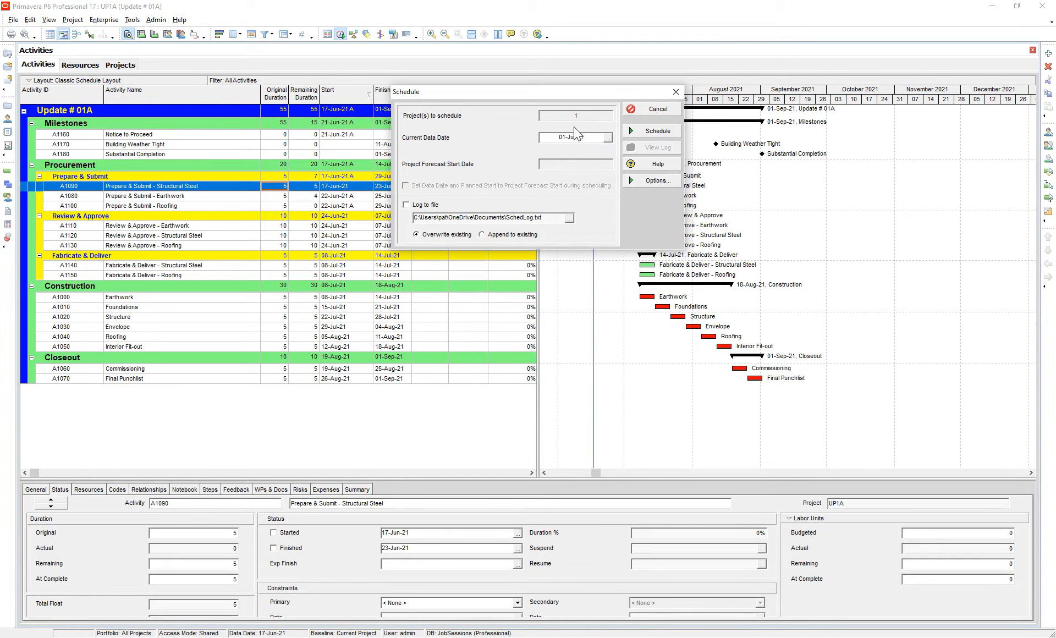
click(651, 132)
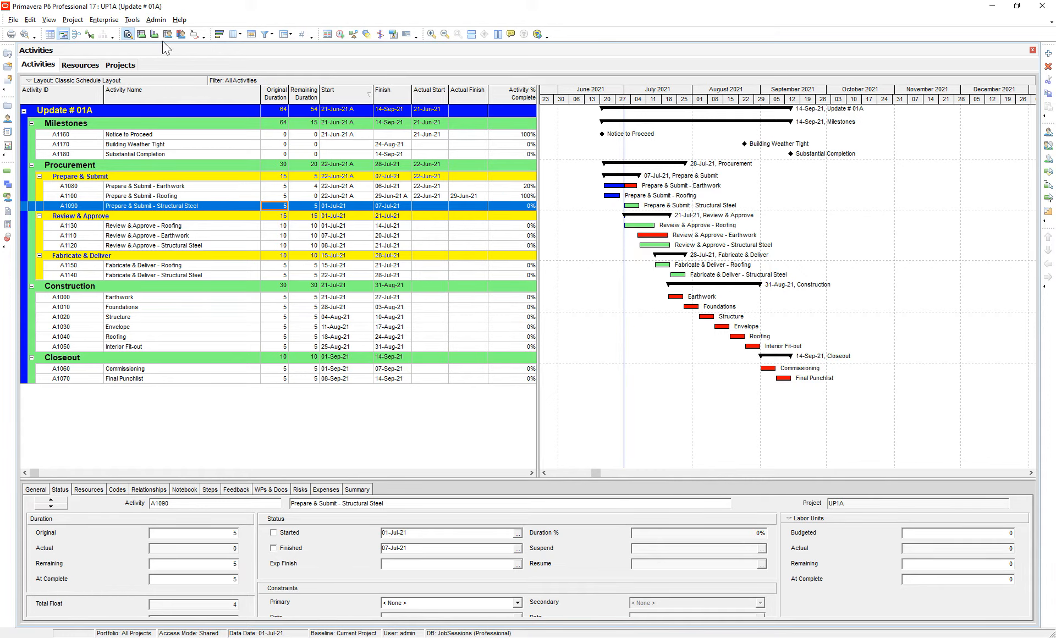
- Convert the BL1 Baseline project into a new baseline of the Update # 01A project
click(73, 21)
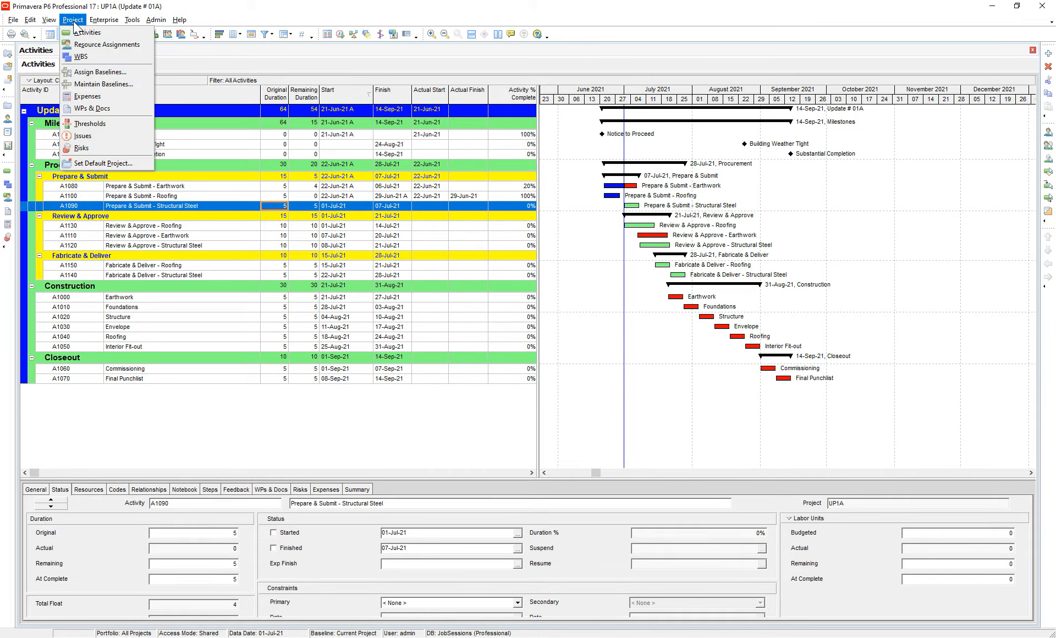
click(118, 83)
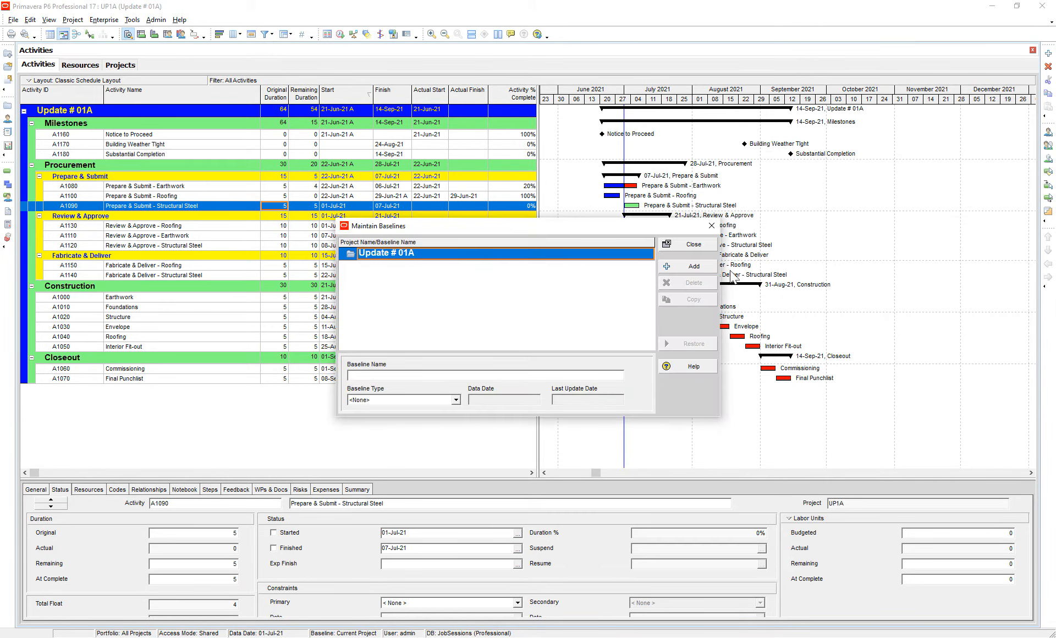
click(694, 266)
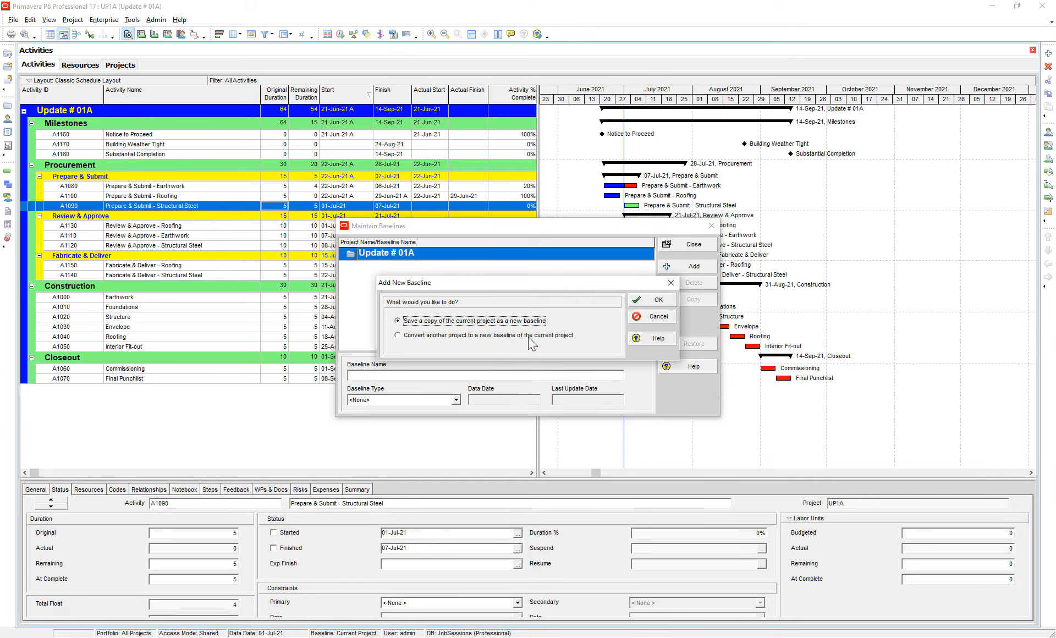
click(480, 337)
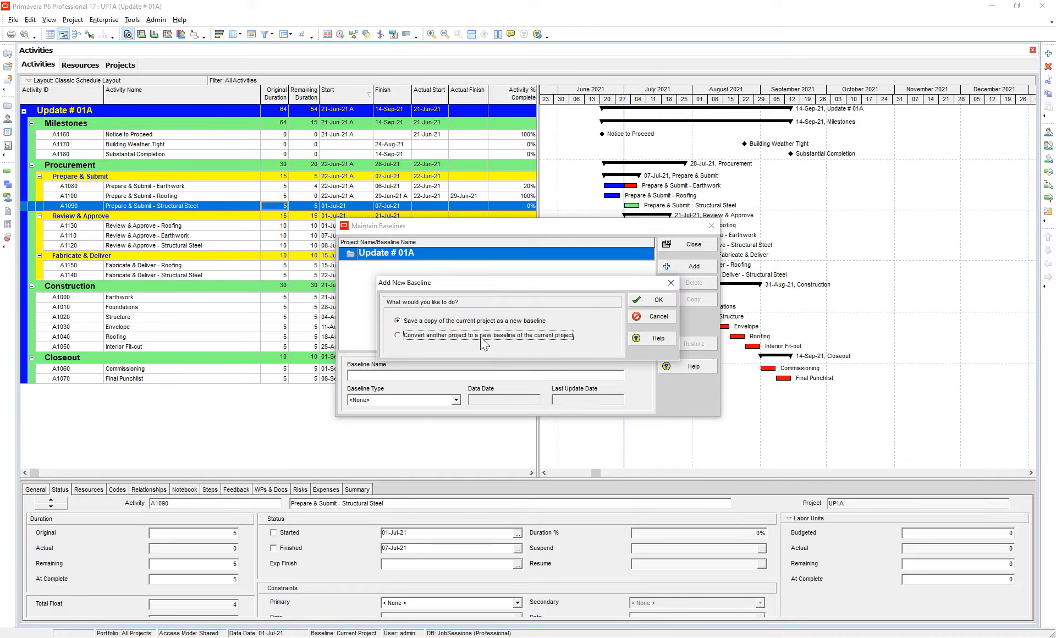
click(654, 302)
click(471, 303)
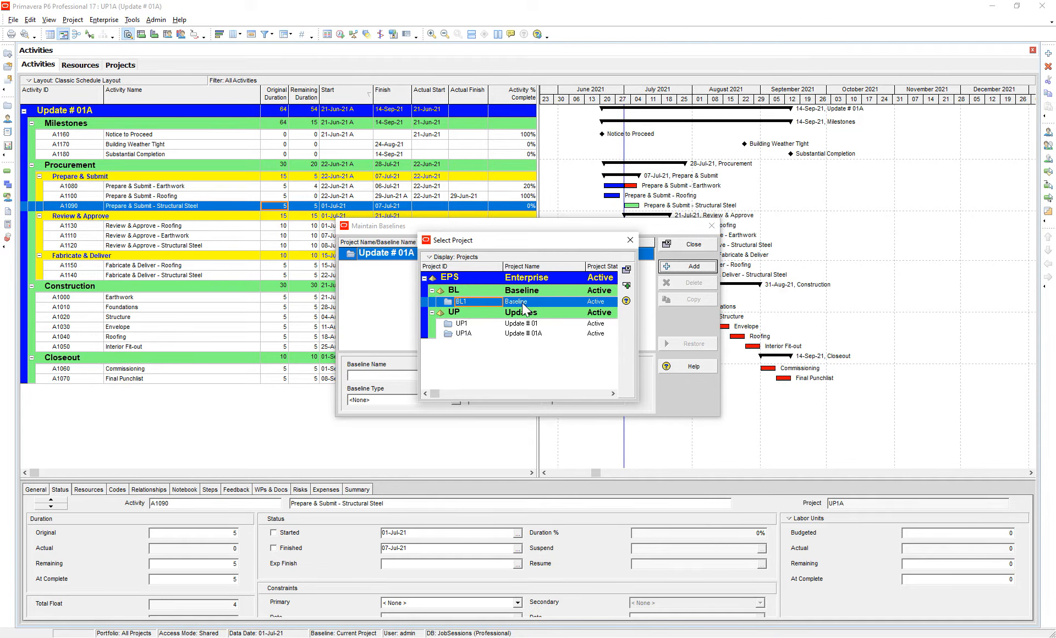
click(630, 284)
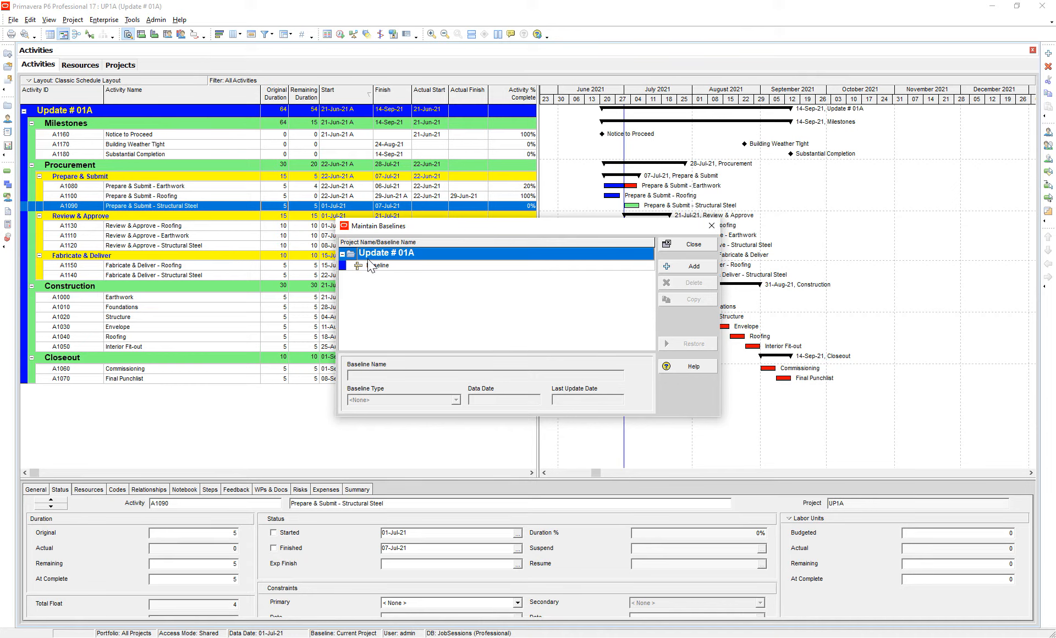
click(395, 266)
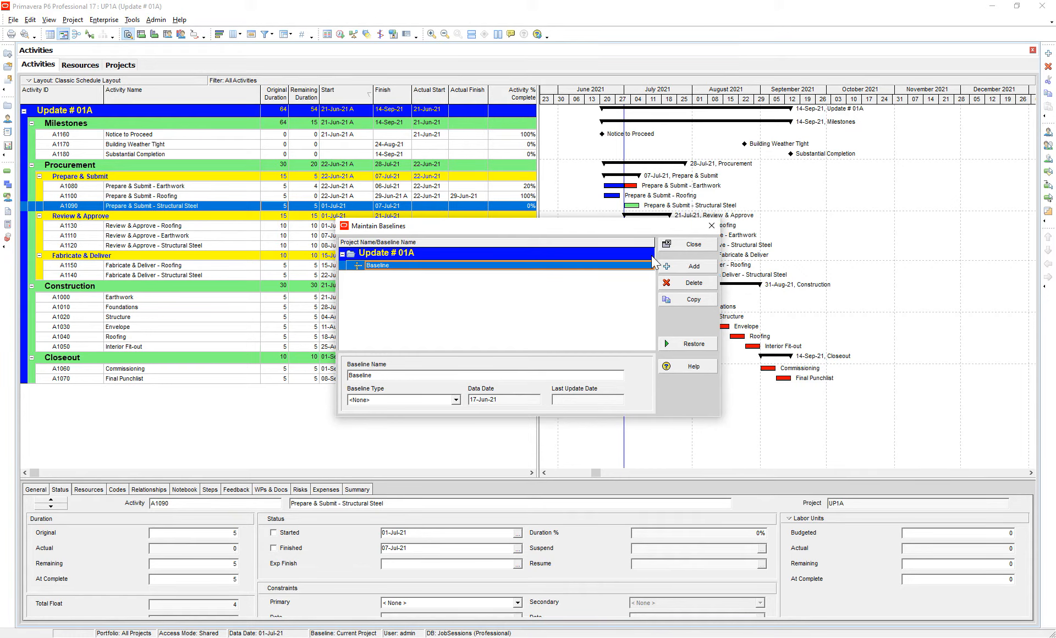
click(691, 245)
- Assign Baseline as the primary user baseline of Update # 01A, keeping the project baseline on Current Project and the secondary on None
click(72, 19)
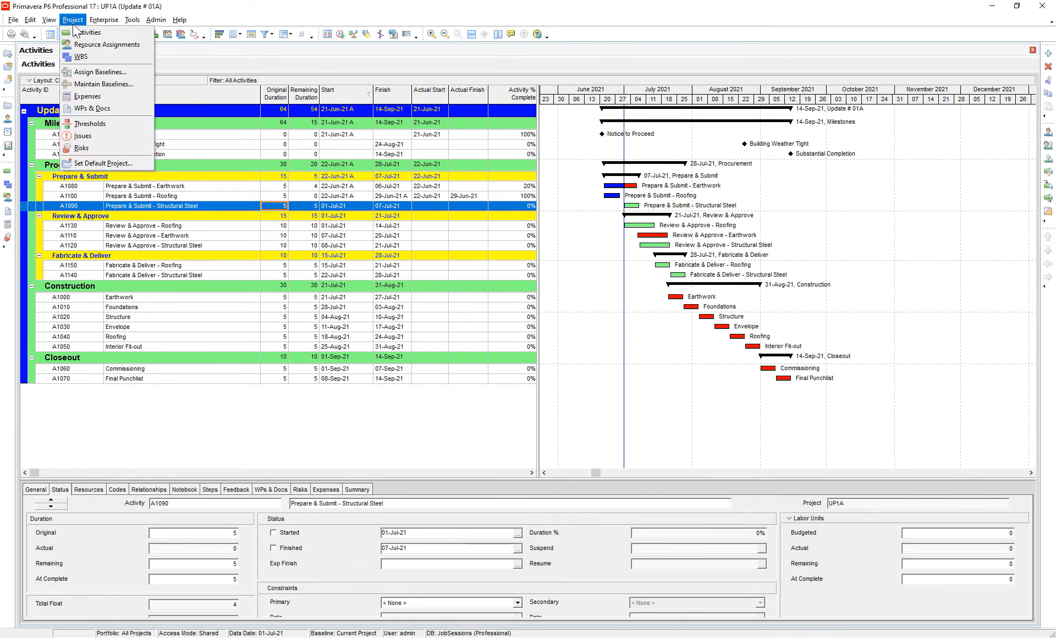
click(98, 73)
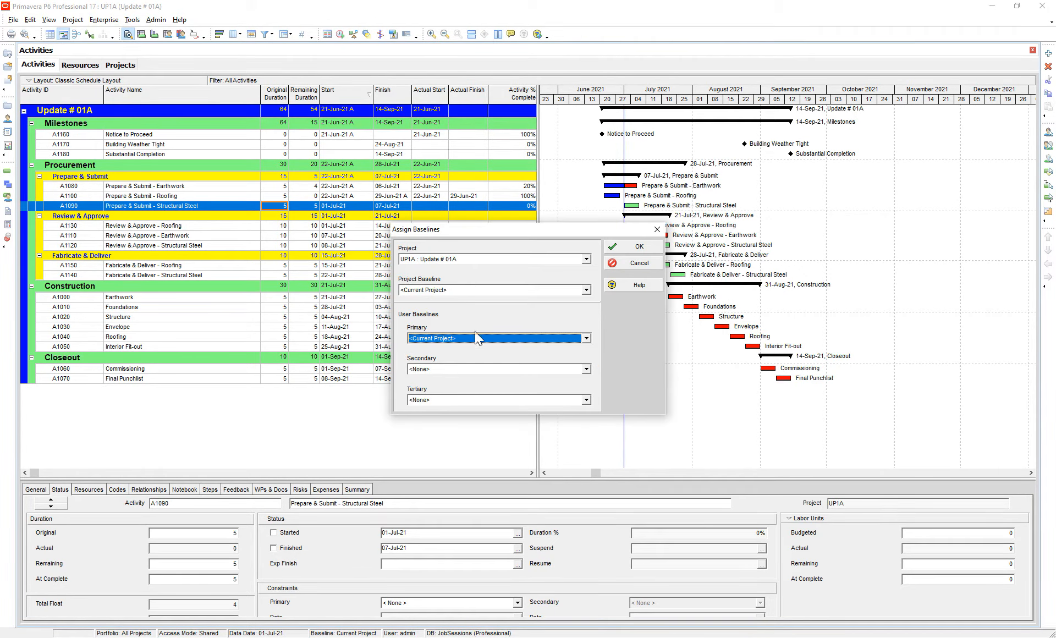
click(424, 293)
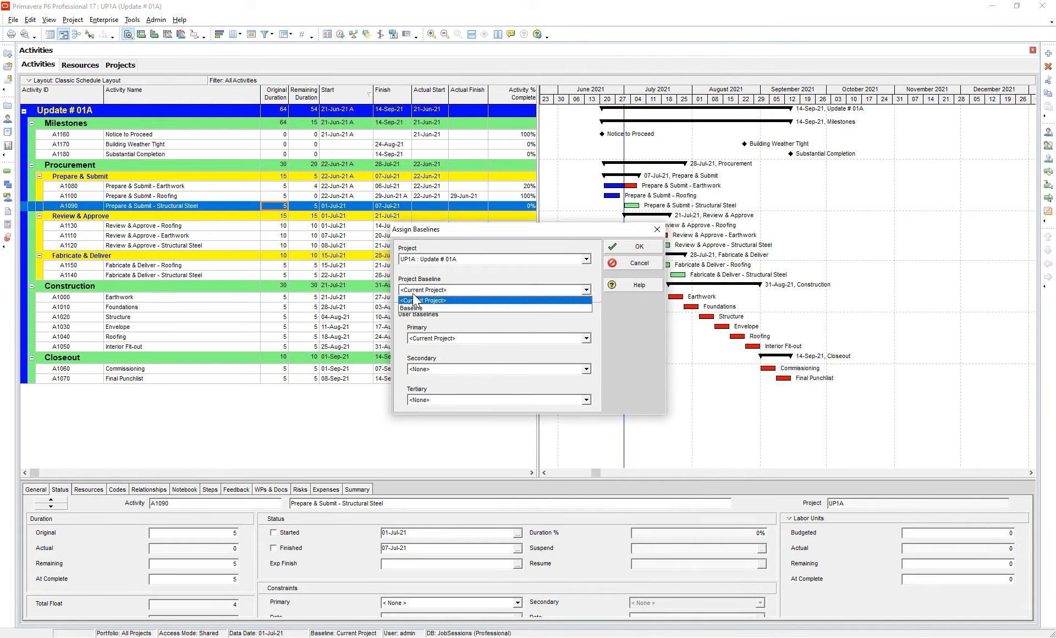
click(438, 301)
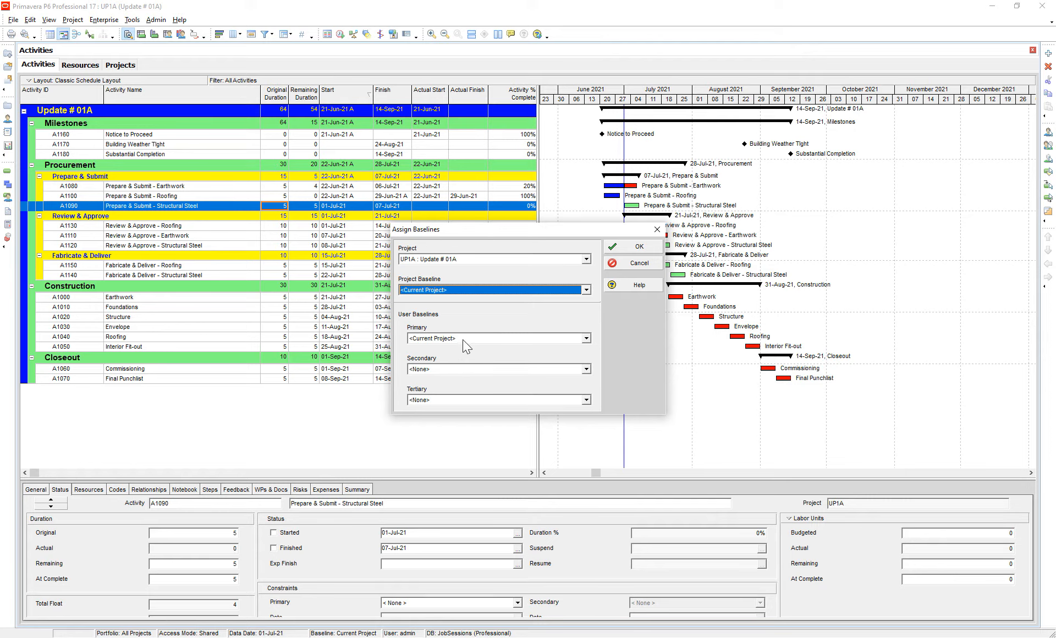
click(440, 338)
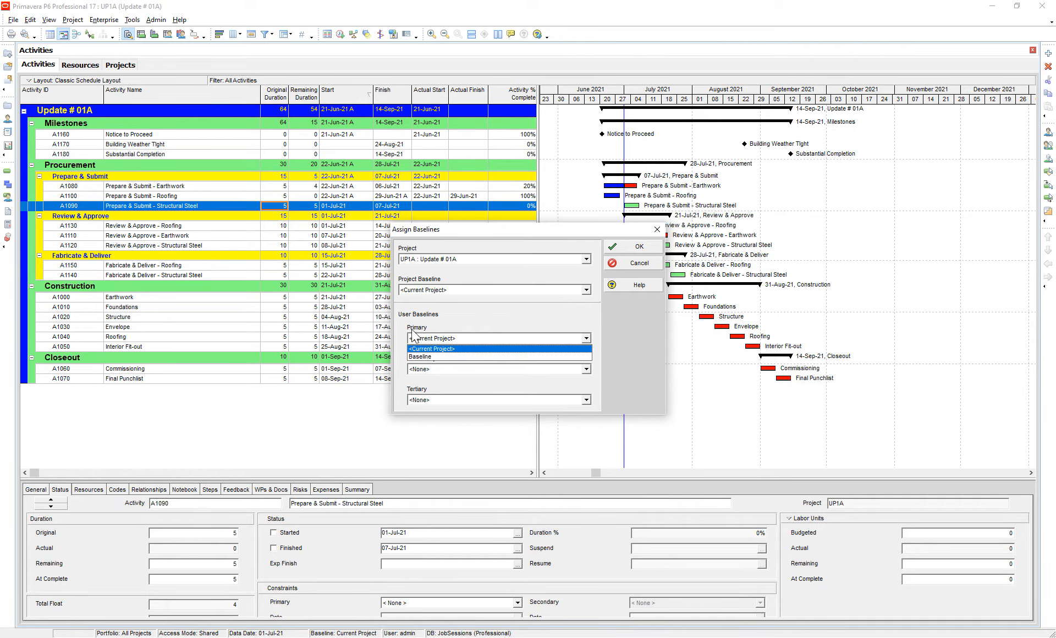
click(434, 356)
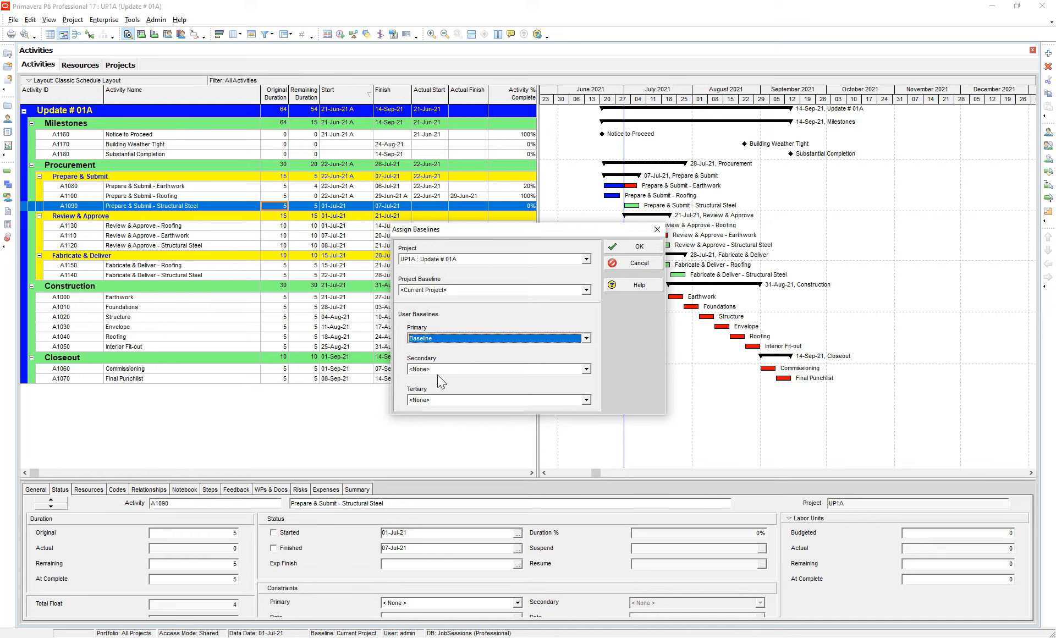
click(440, 365)
click(441, 378)
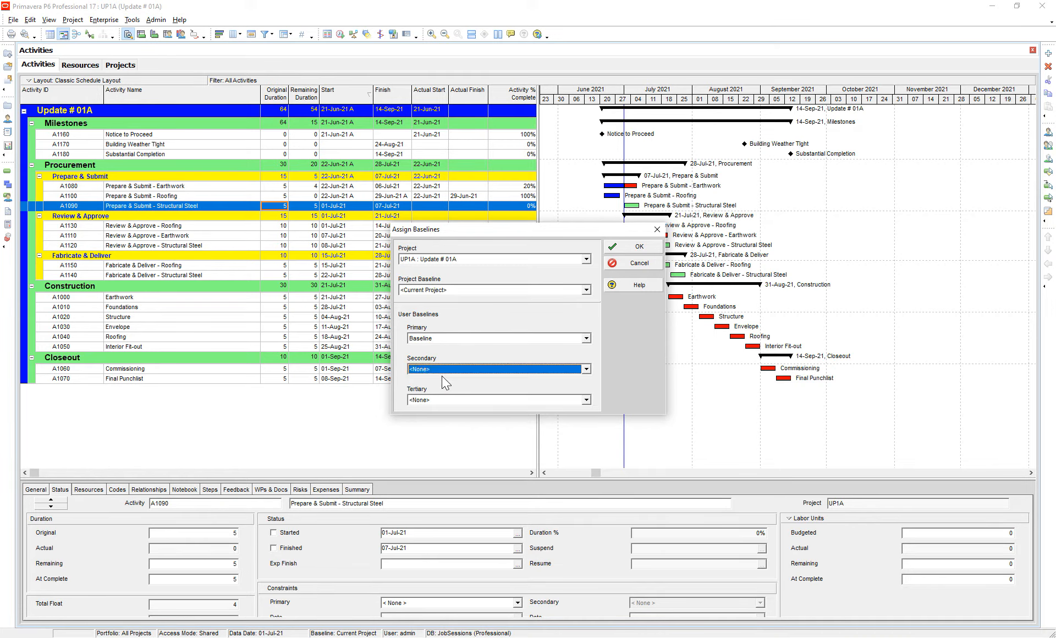
click(633, 248)
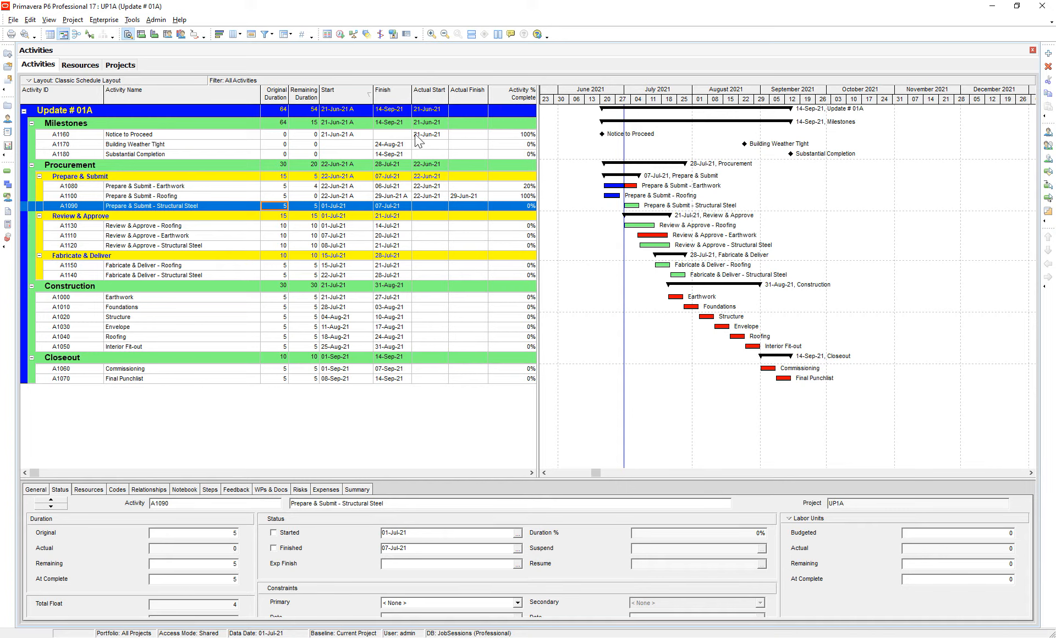
- Turn on the display of the Primary Baseline bar in the Gantt chart and apply it
click(219, 34)
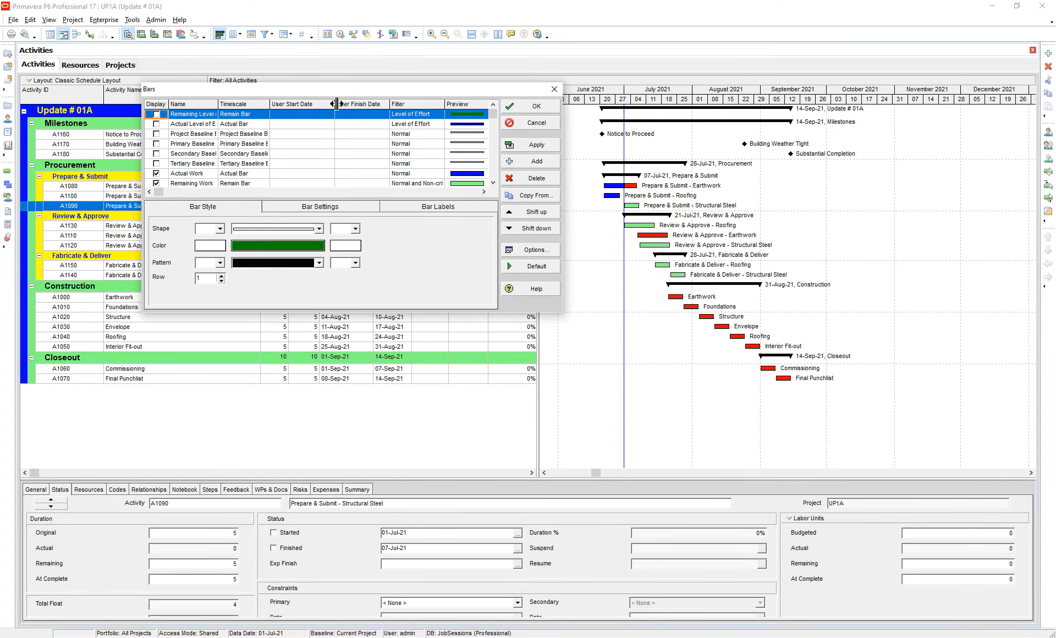
drag(352, 90, 477, 104)
click(327, 158)
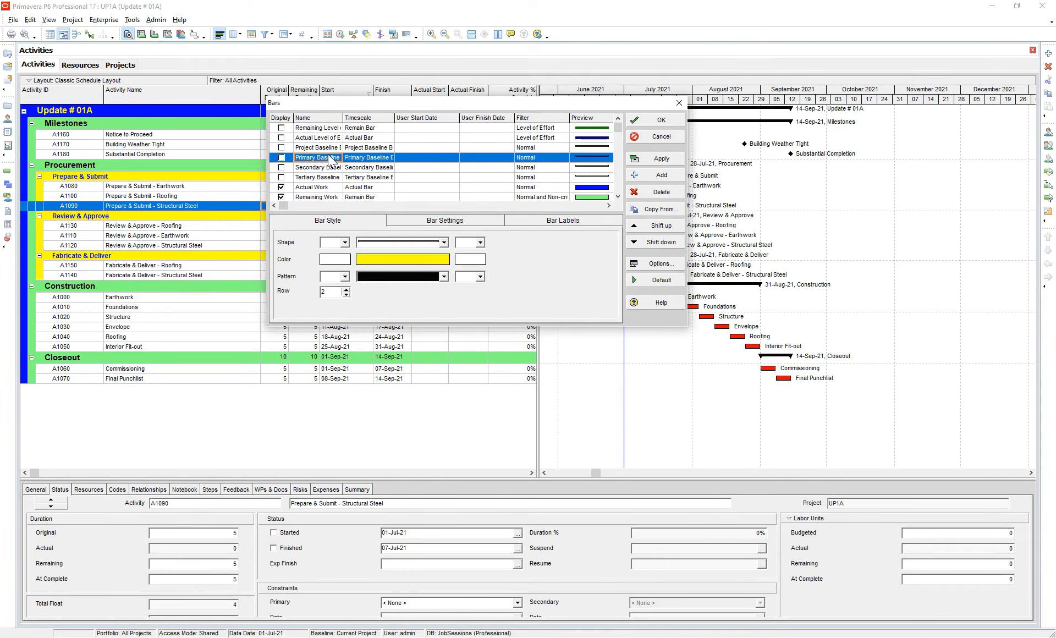
click(284, 158)
click(641, 157)
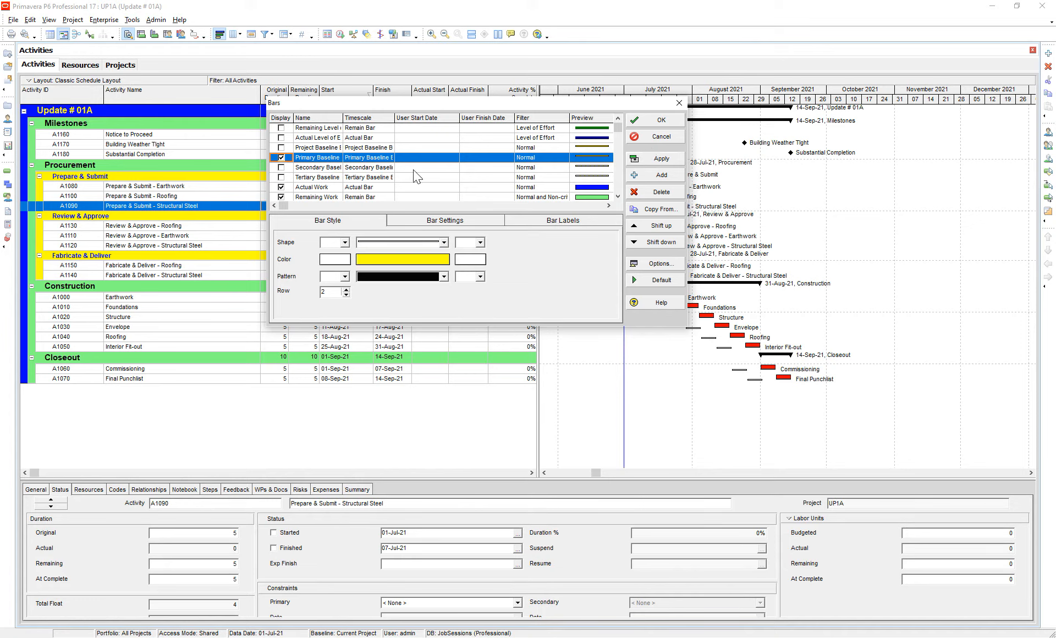
- Turn on the display of the Baseline Milestone bar in the Gantt chart and accept the bar settings
scroll(311, 187, down, 2)
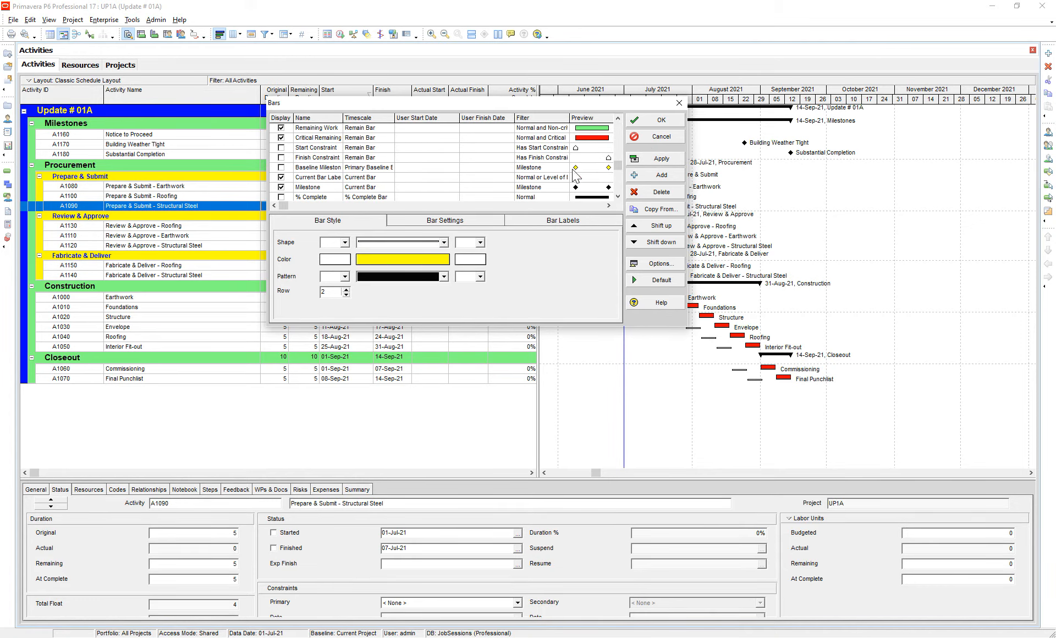
click(538, 170)
click(281, 167)
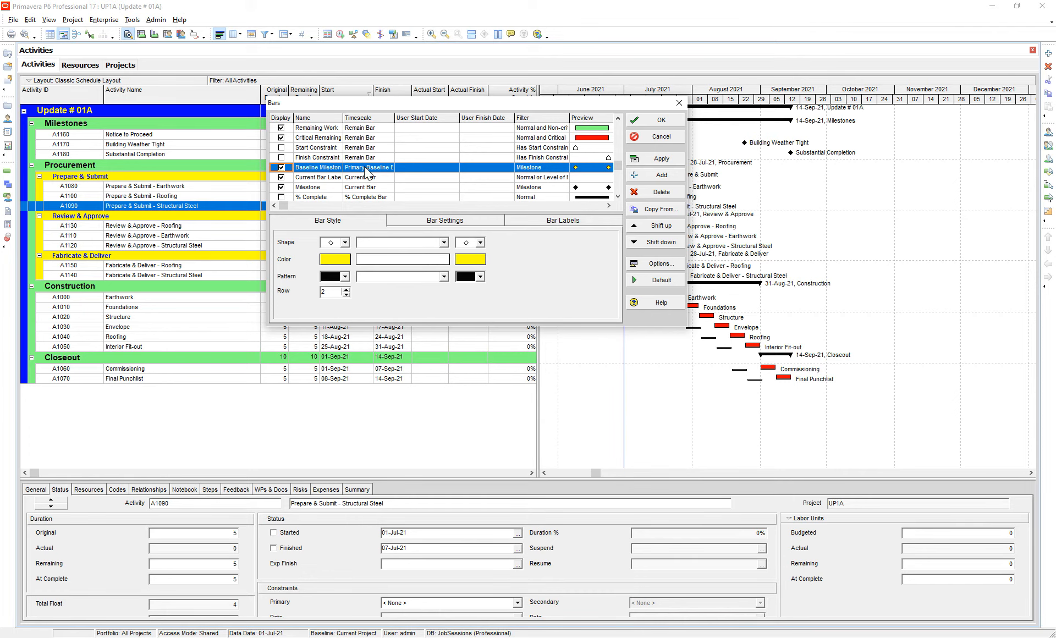
click(656, 159)
click(679, 122)
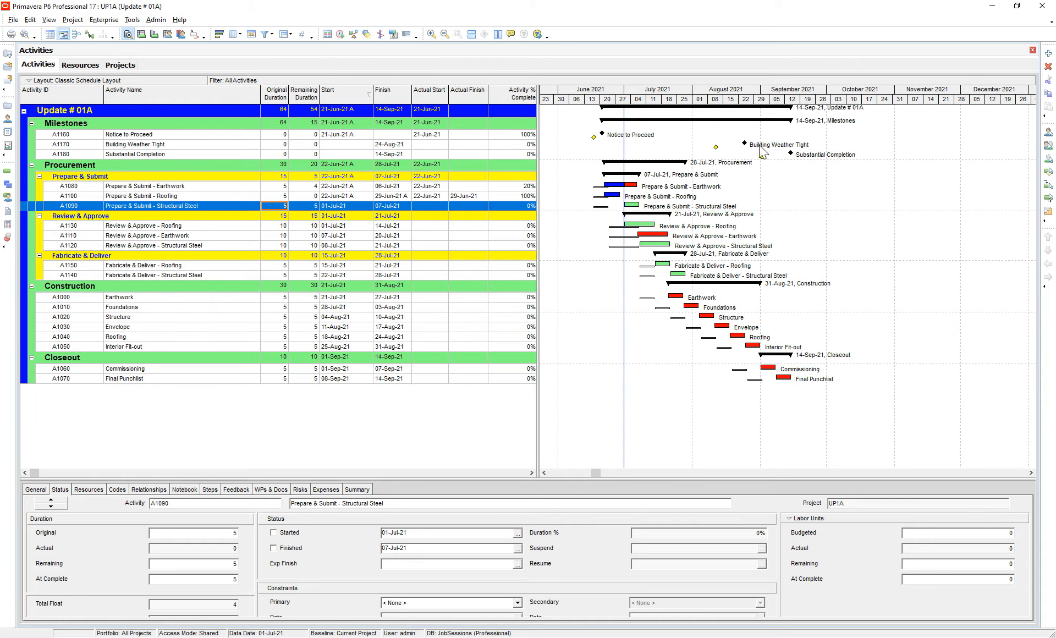
- Add the BL1 Finish date column directly after the Finish column in the activity table
click(715, 147)
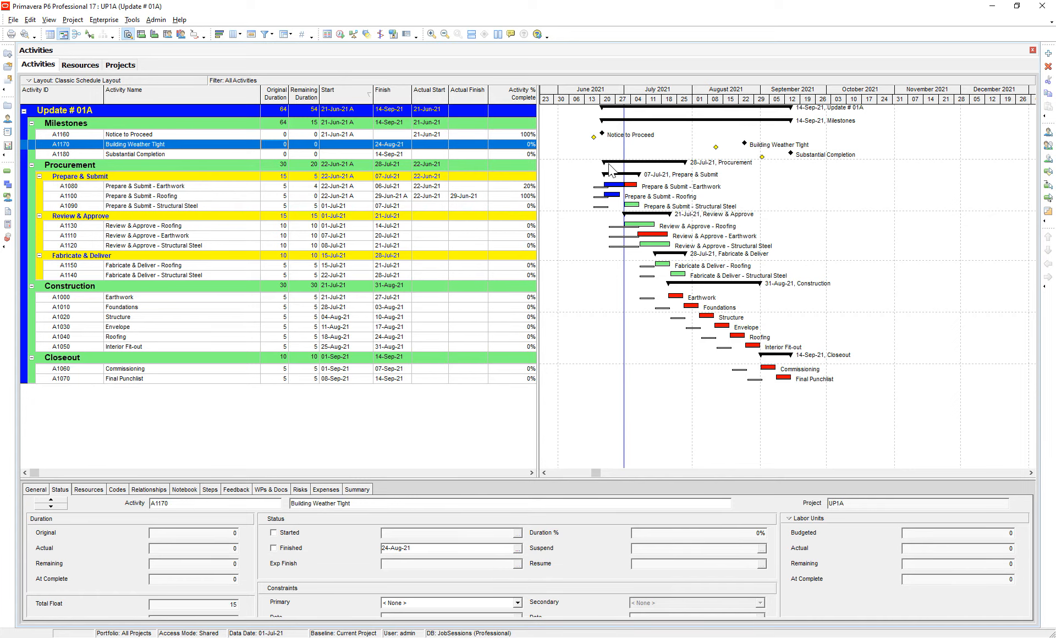
right_click(403, 139)
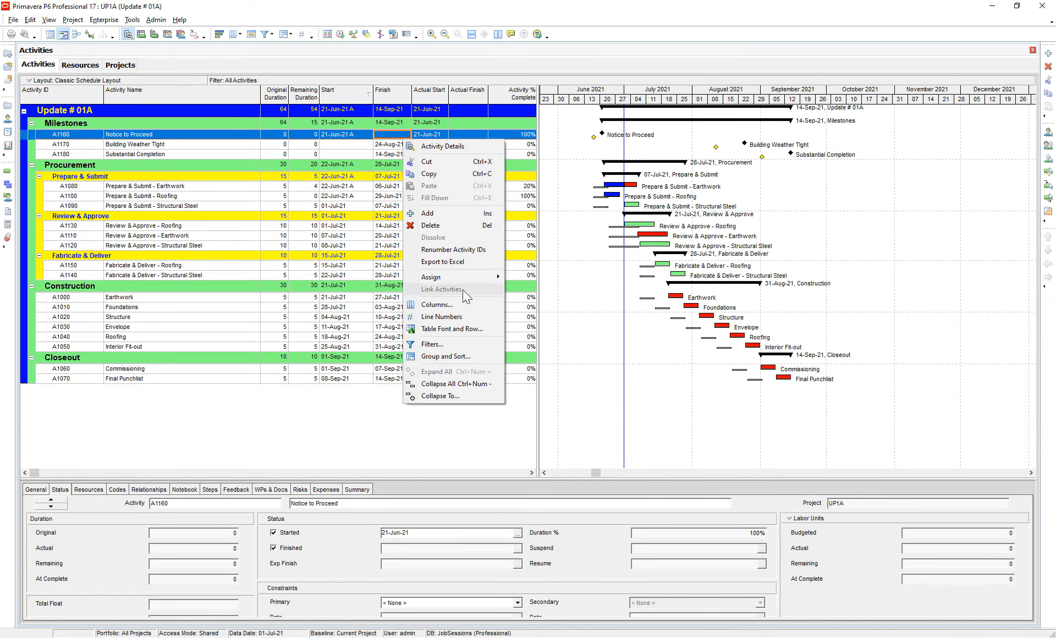
click(461, 304)
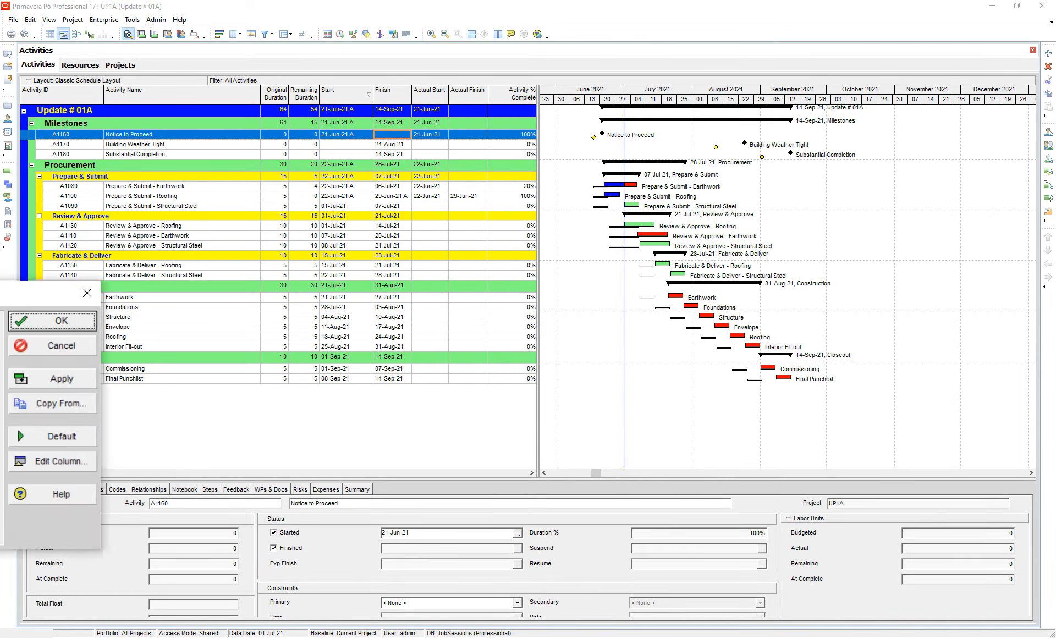
drag(358, 225, 371, 218)
double_click(263, 263)
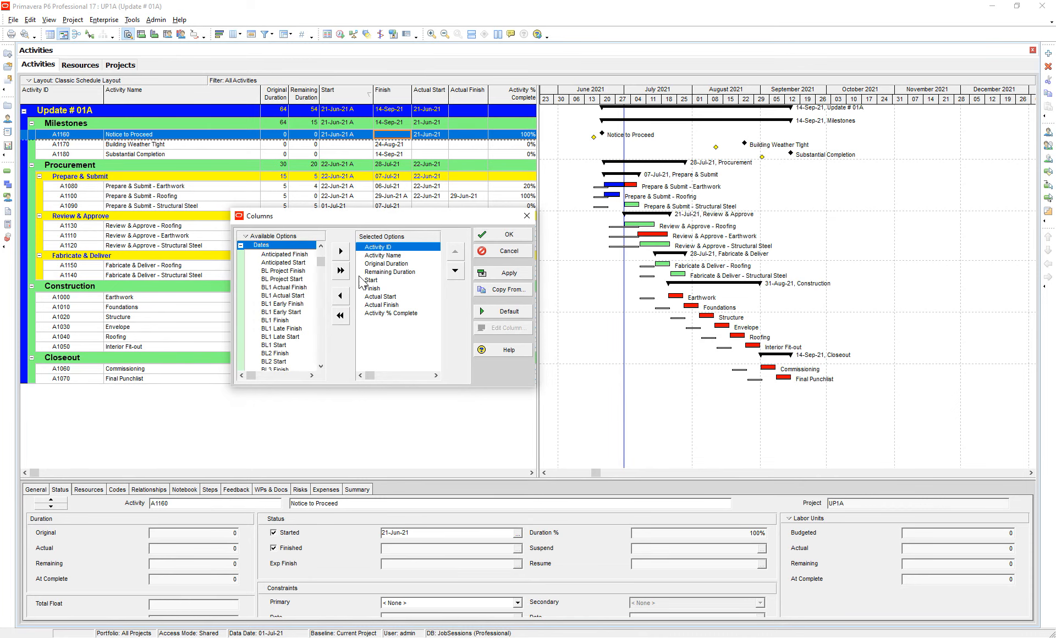
click(379, 288)
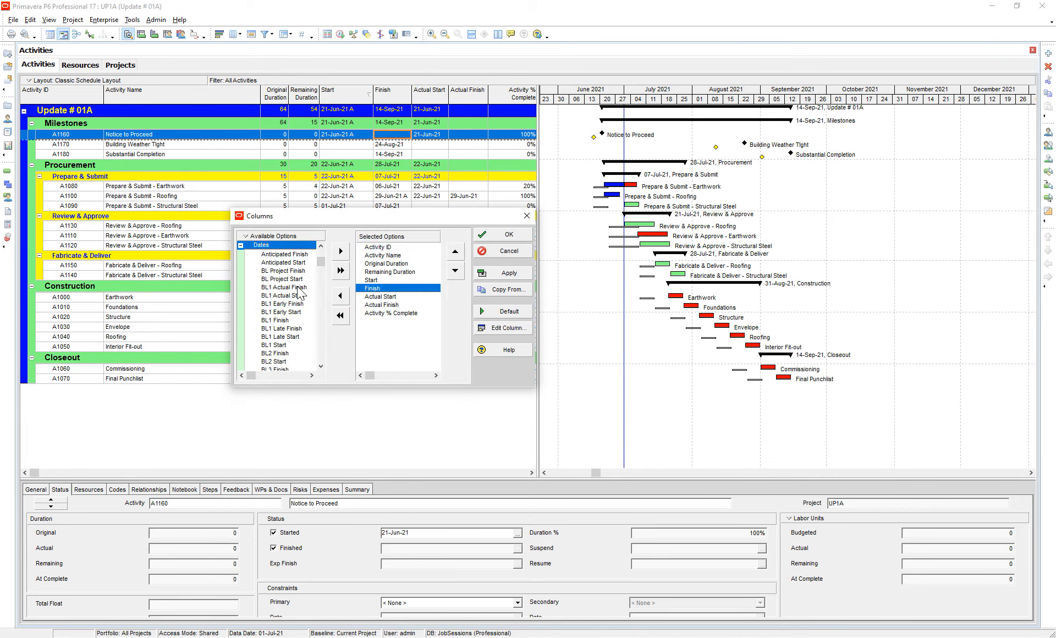
click(288, 304)
click(287, 320)
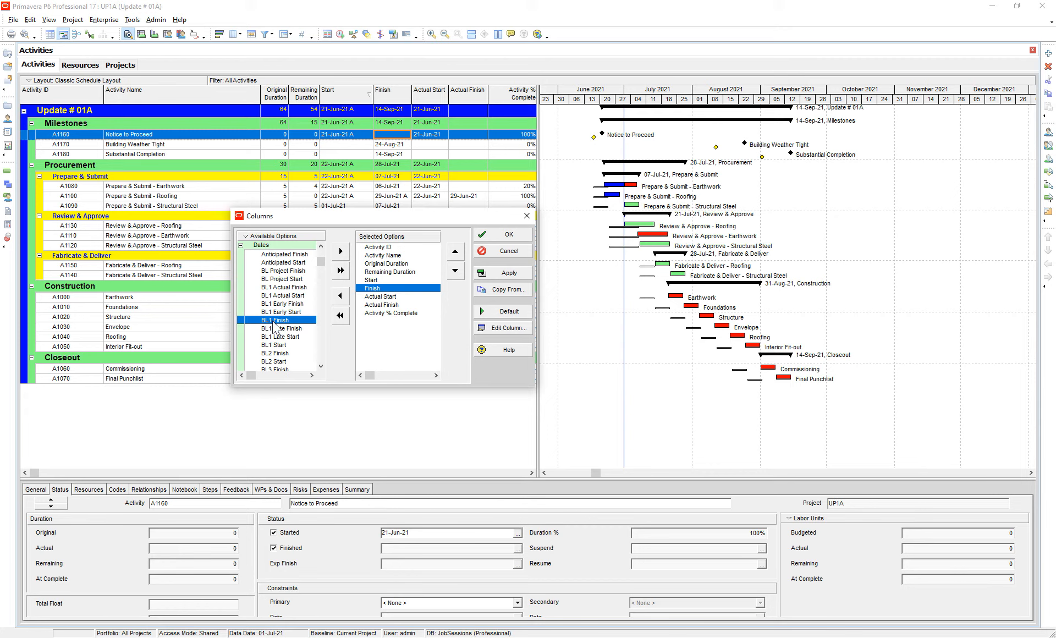
double_click(275, 321)
click(512, 272)
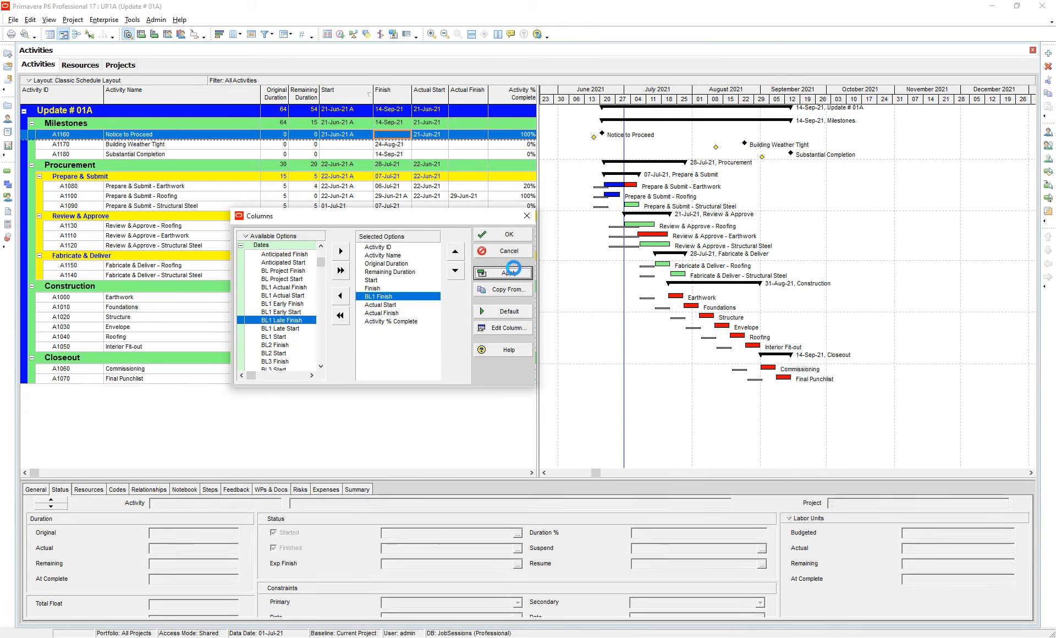
click(509, 235)
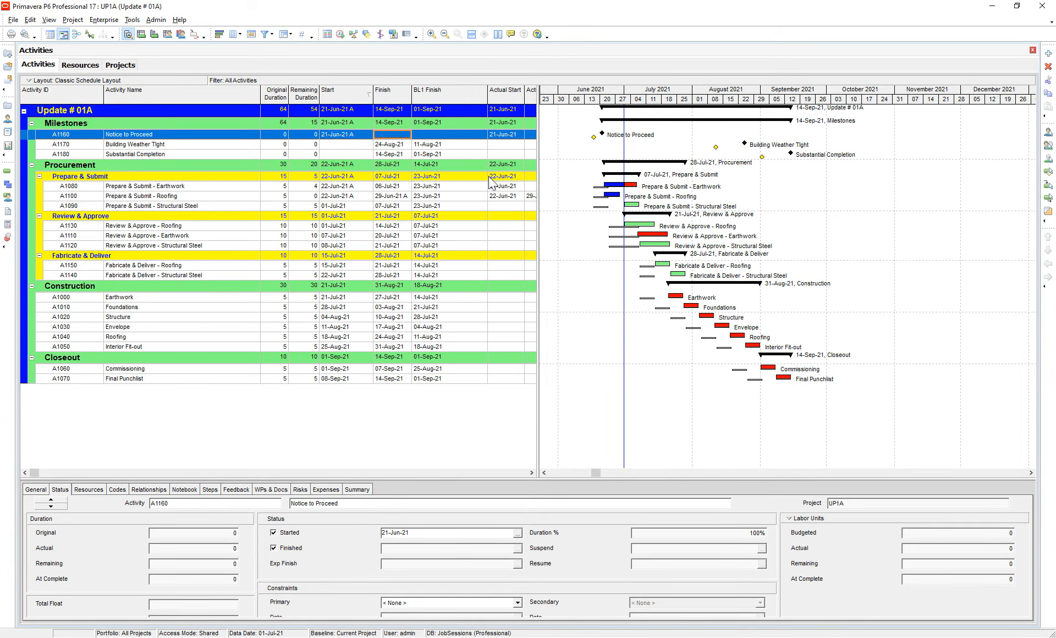
- Compare the Substantial Completion finish with its baseline finish, and examine the Prepare & Submit dates for Earthwork and Roofing
click(434, 156)
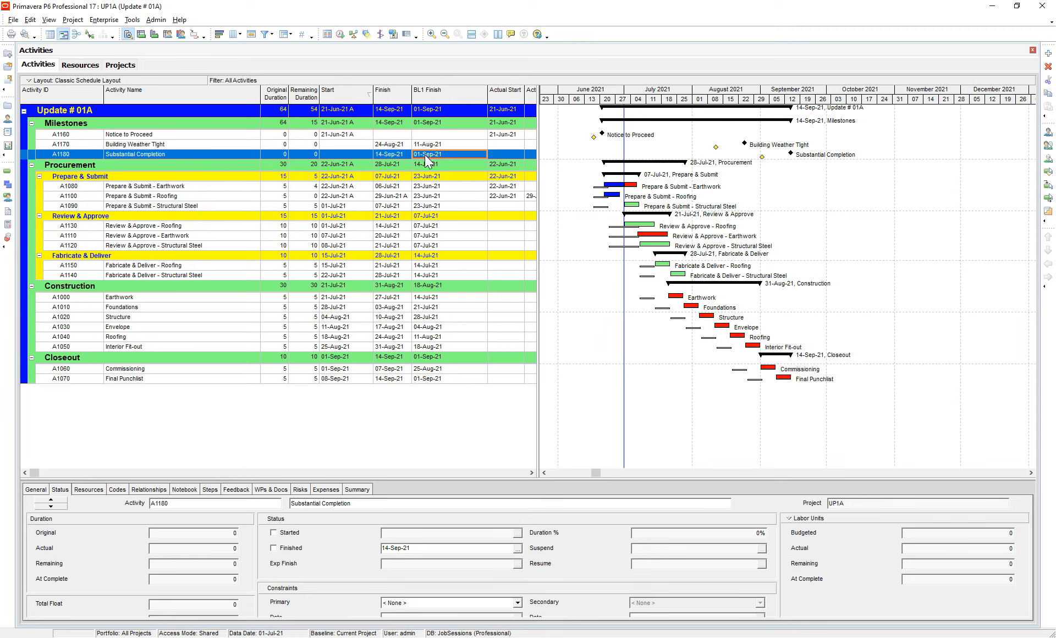
click(393, 155)
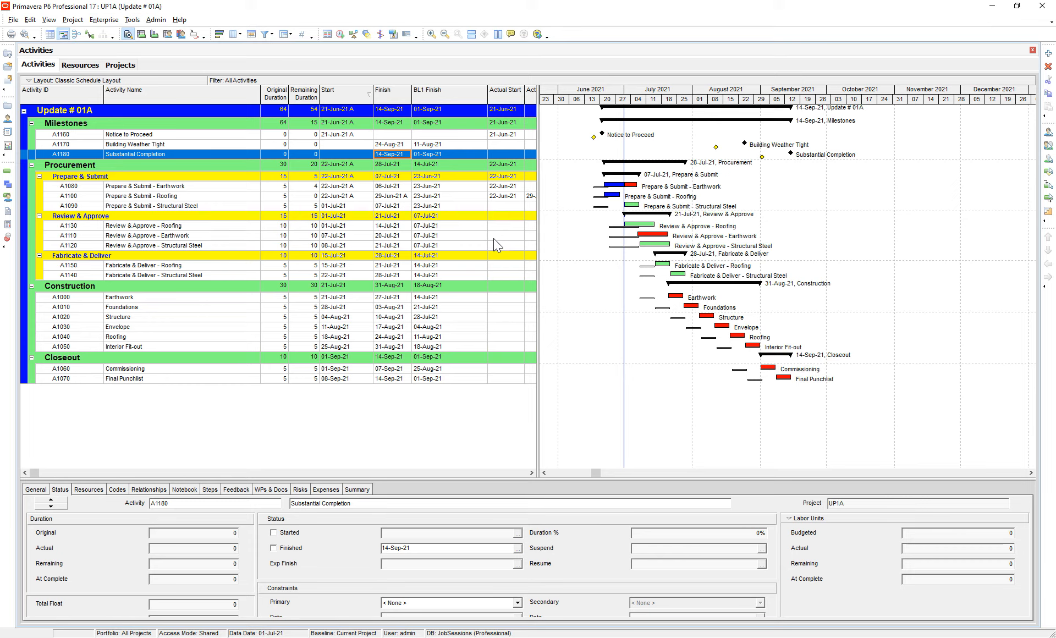
click(338, 186)
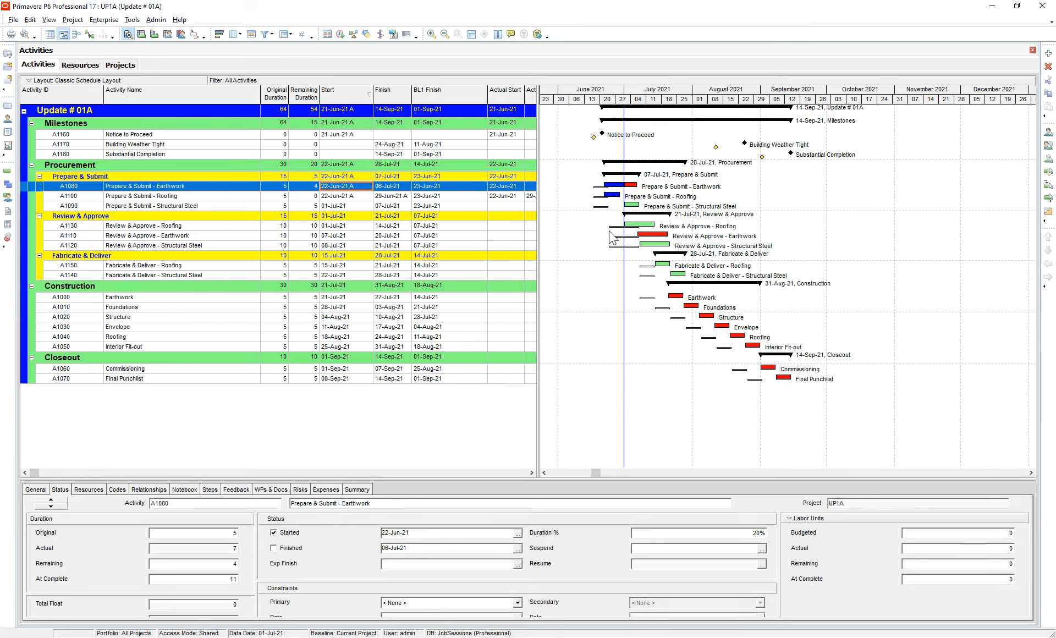
click(352, 196)
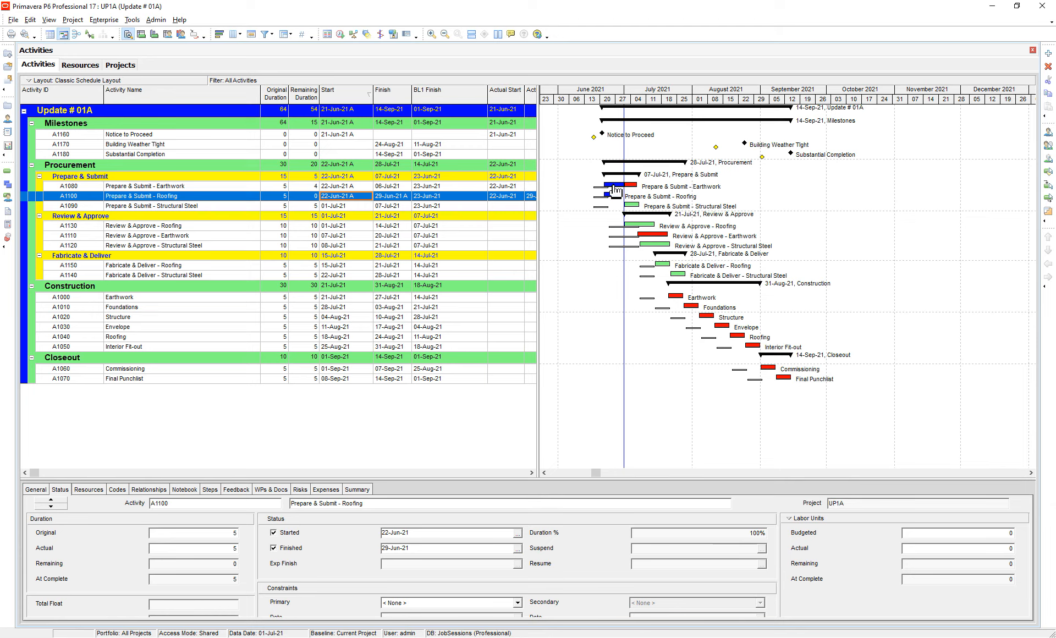
click(347, 197)
- Mark Prepare & Submit - Structural Steel as finished with actuals 01-Jul-21 to 07-Jul-21, and Review & Approve - Roofing with 01-Jul-21 to 14-Jul-21
click(348, 206)
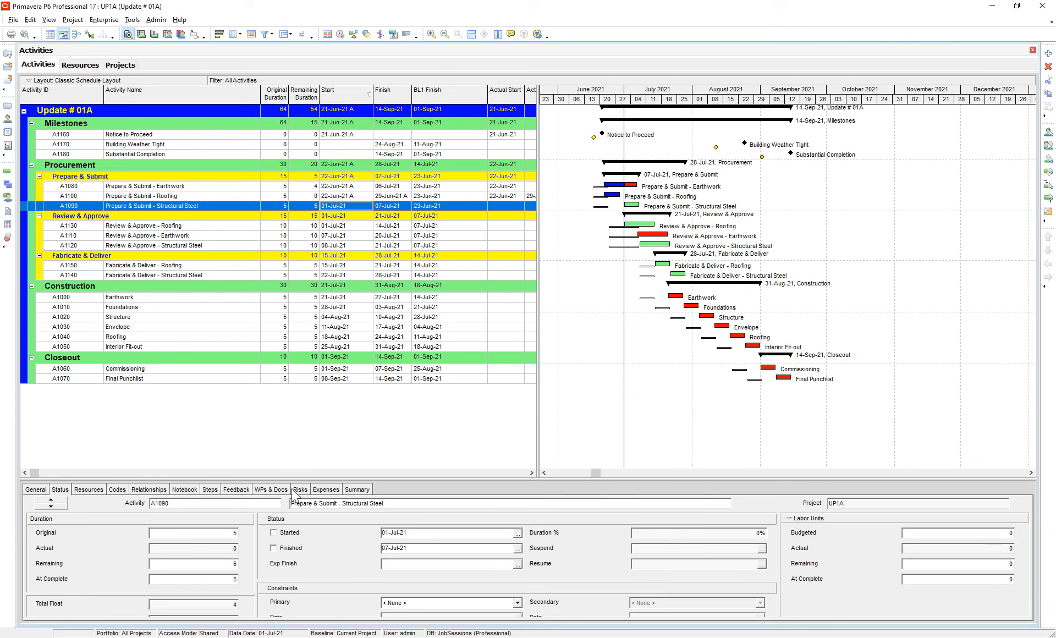
click(287, 549)
click(346, 226)
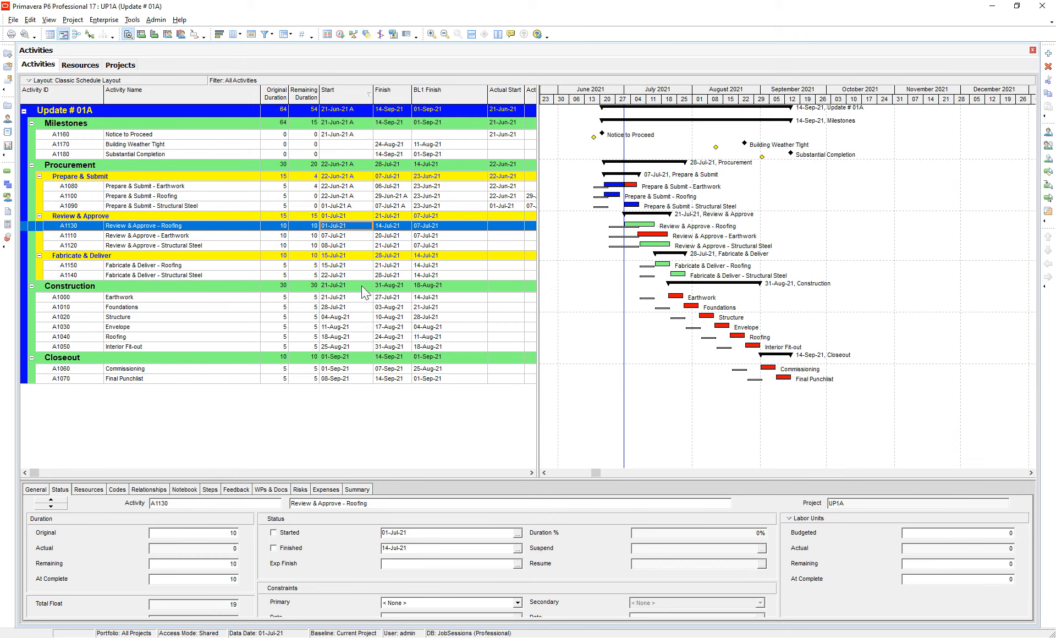
click(302, 548)
click(347, 236)
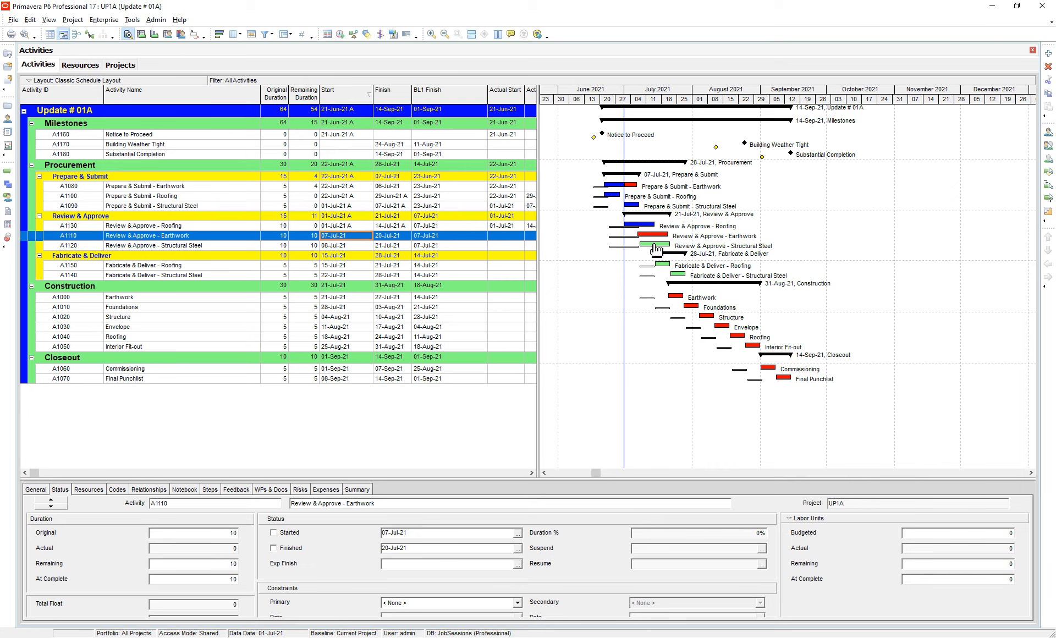
- Reschedule the Update # 01A project with a current data date of 01-Aug-21
click(340, 35)
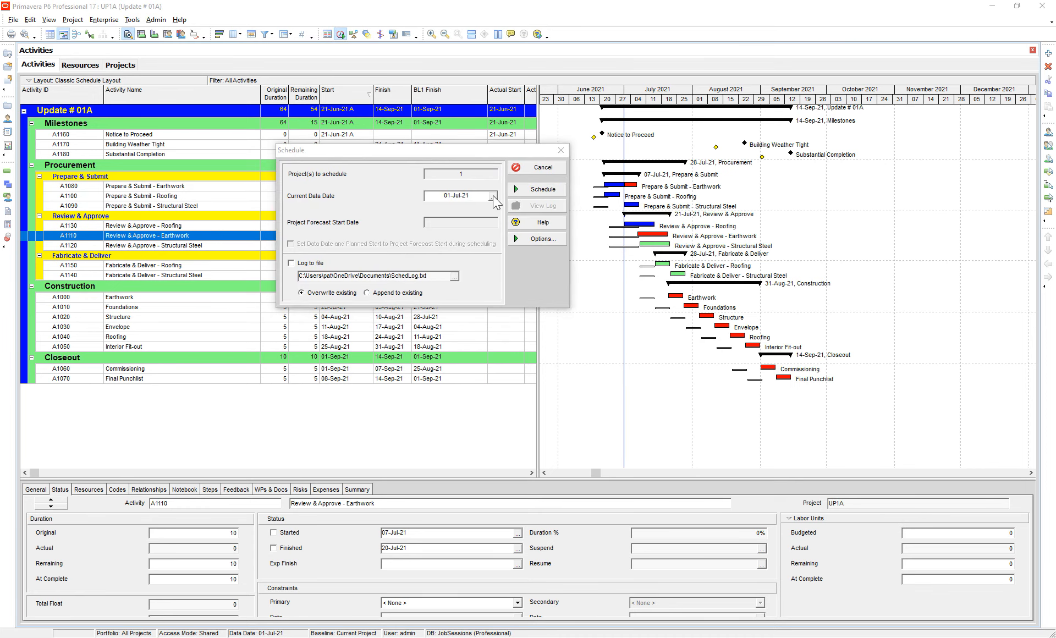
click(492, 196)
click(681, 15)
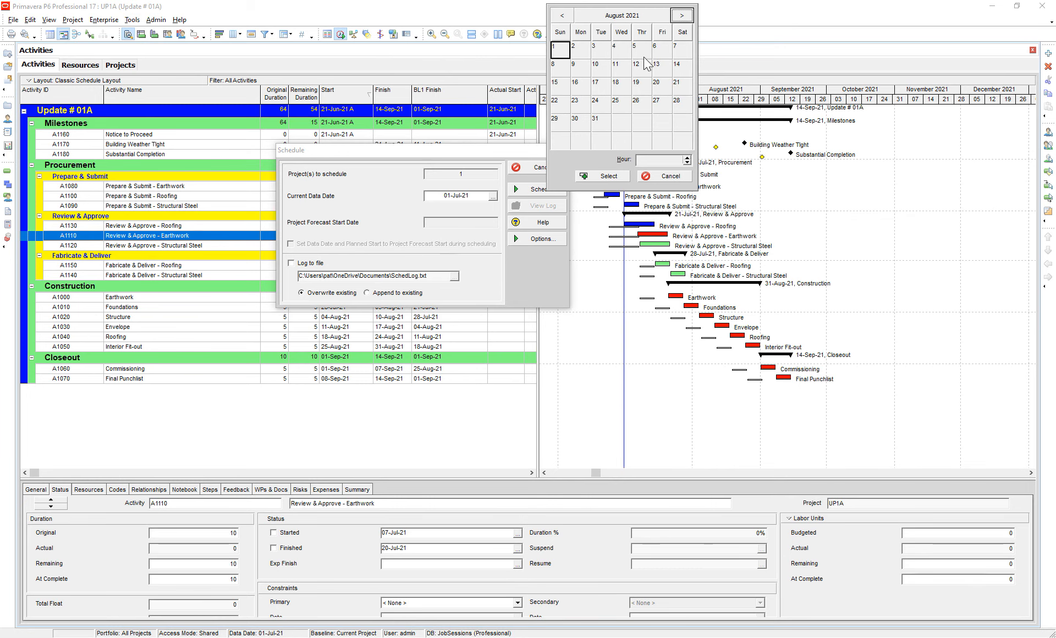
double_click(567, 55)
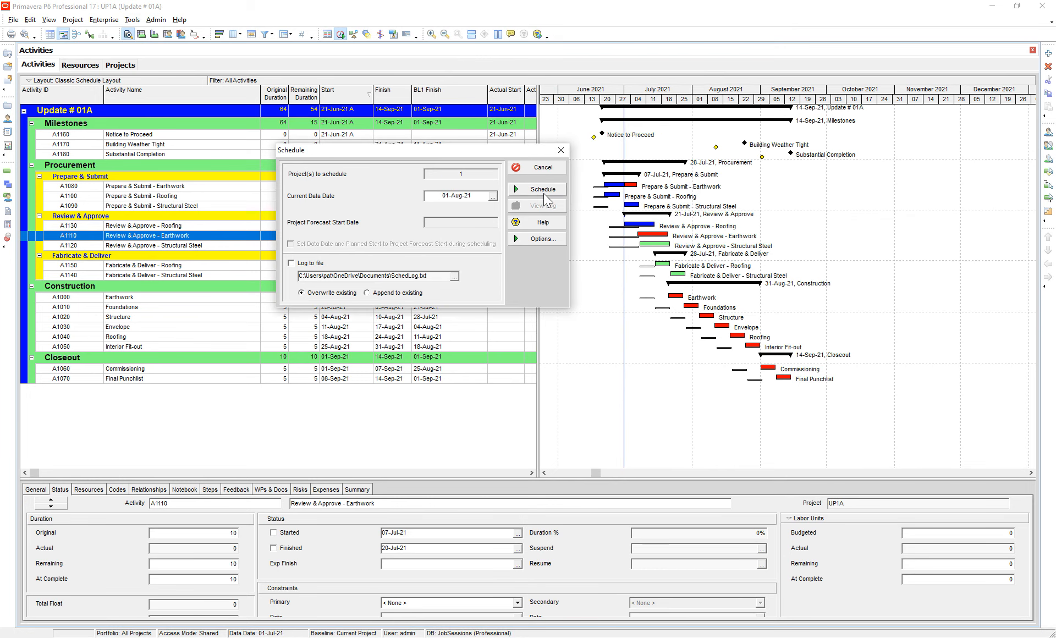
click(543, 189)
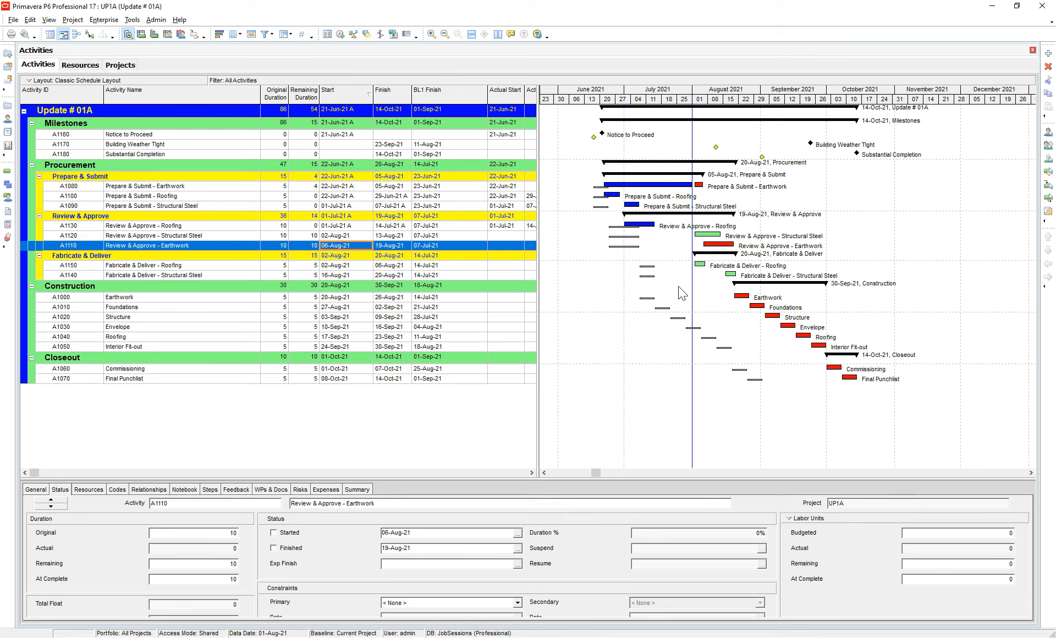